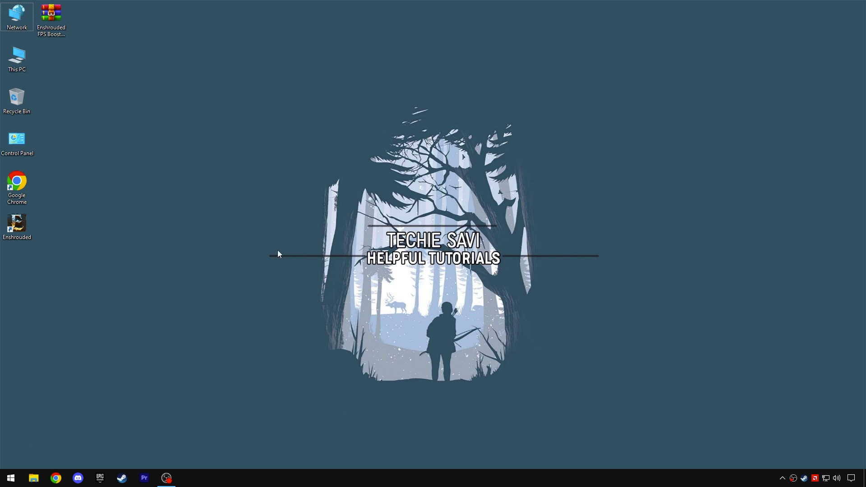
Open the compatibility properties of the enshrouded application from the game shortcut's file location and disable fullscreen optimizations
right_click(20, 230)
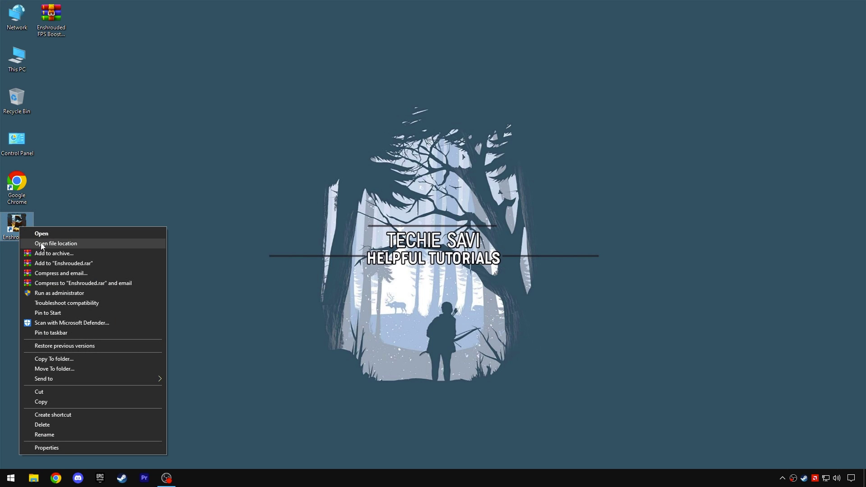
left_click(51, 243)
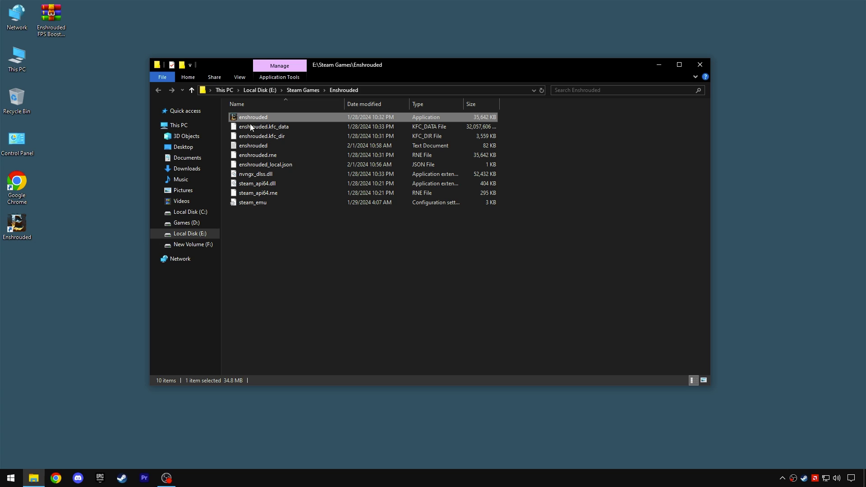
right_click(255, 119)
left_click(284, 335)
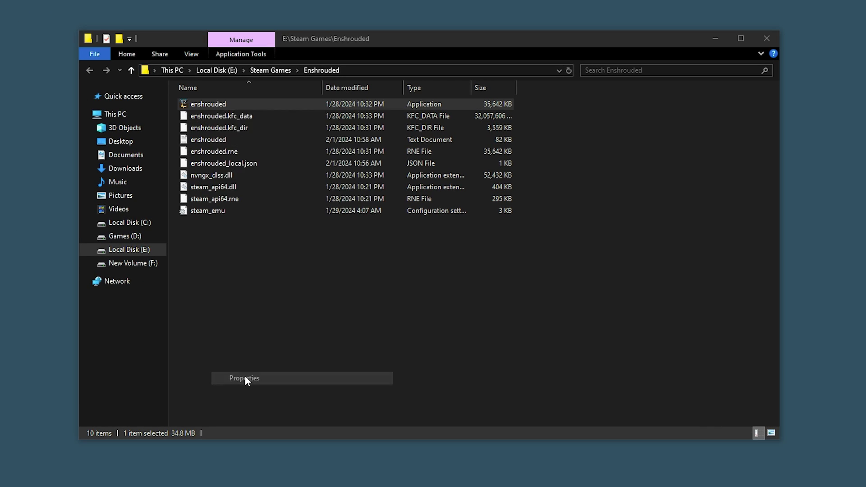
left_click(270, 133)
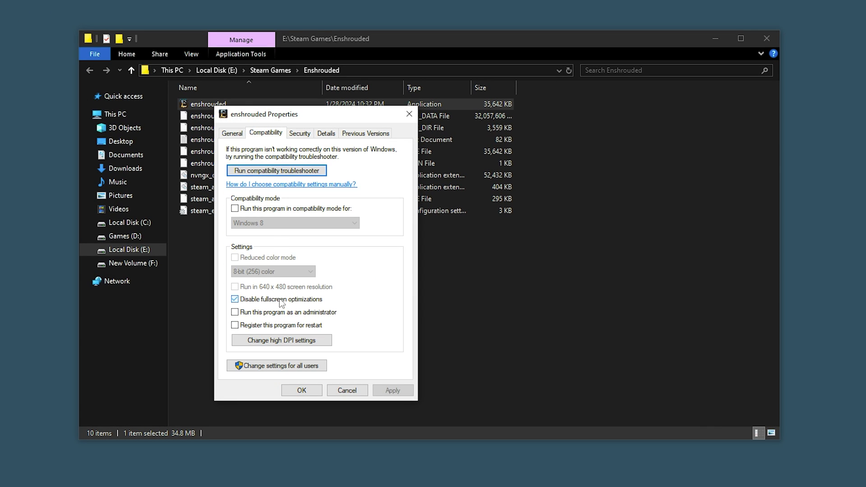
Override the high DPI scaling behavior with scaling performed by Application, apply the enshrouded properties, and close the game folder
left_click(279, 343)
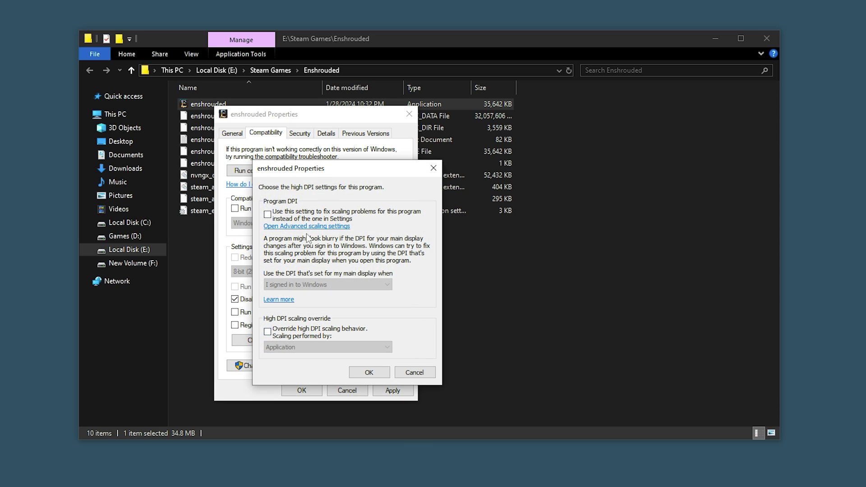
left_click_drag(318, 173, 485, 144)
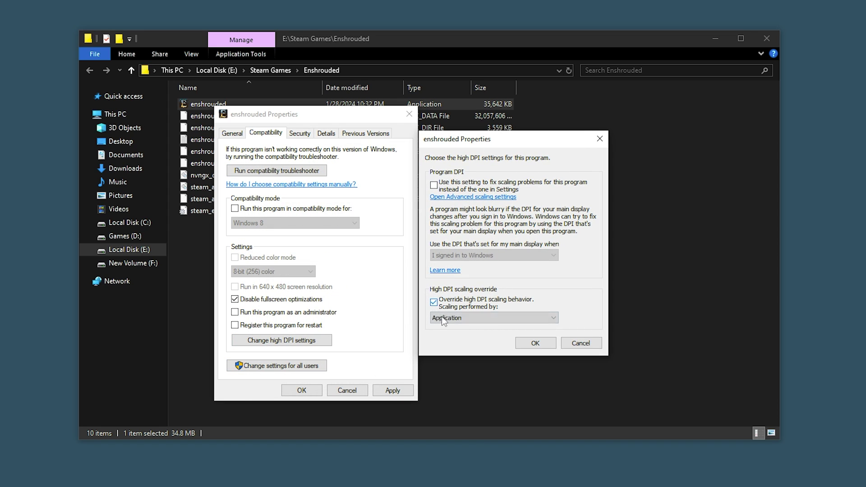
left_click(443, 321)
left_click(462, 325)
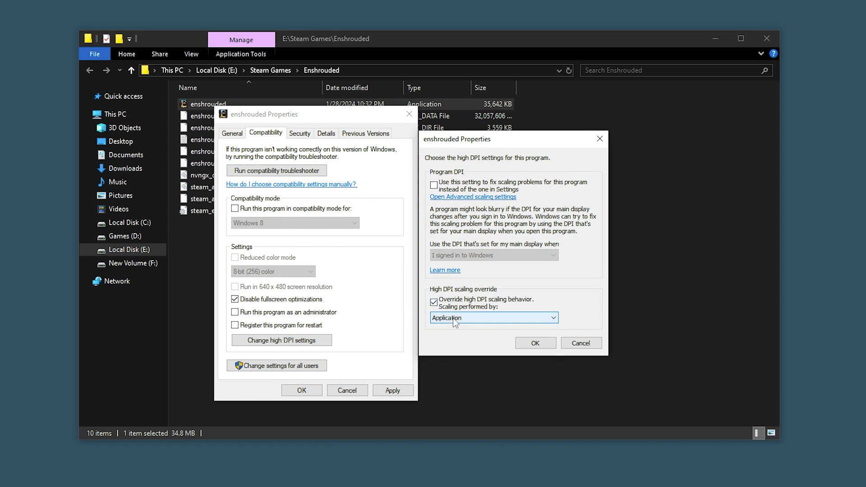
left_click(537, 343)
left_click(390, 390)
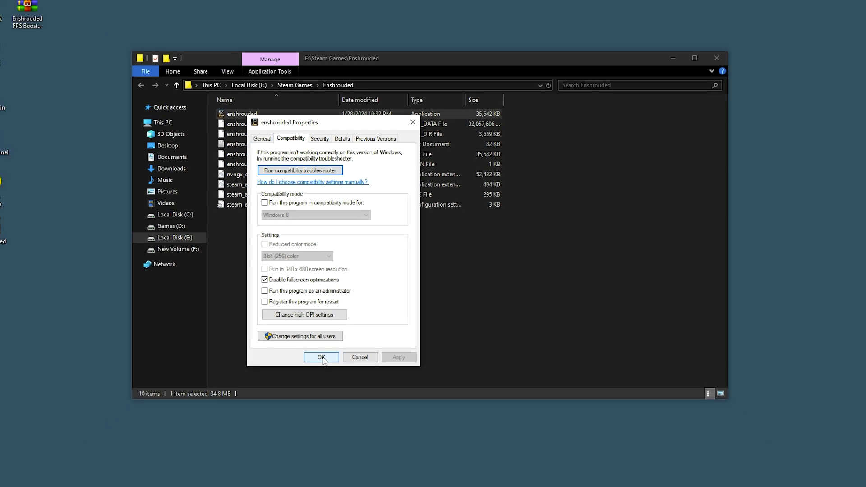
key("Return")
left_click(697, 68)
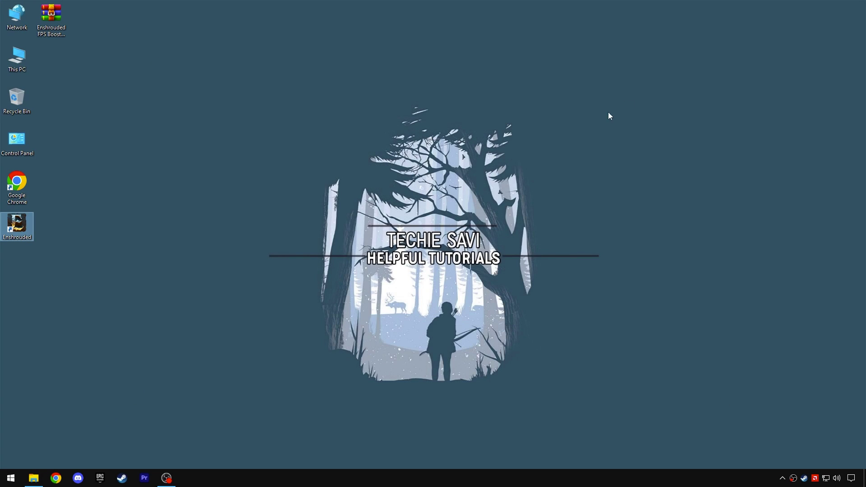
Search Windows for "GPU Settings" and open the Graphics settings
left_click(11, 479)
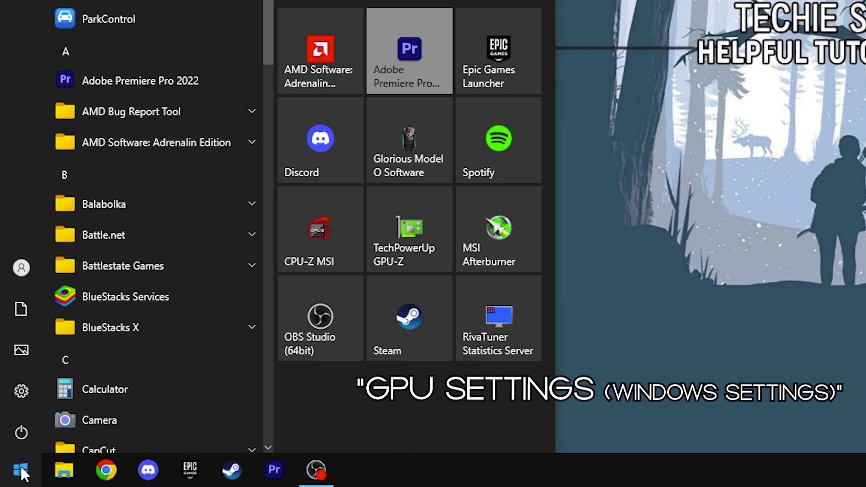
type("GPU Settings")
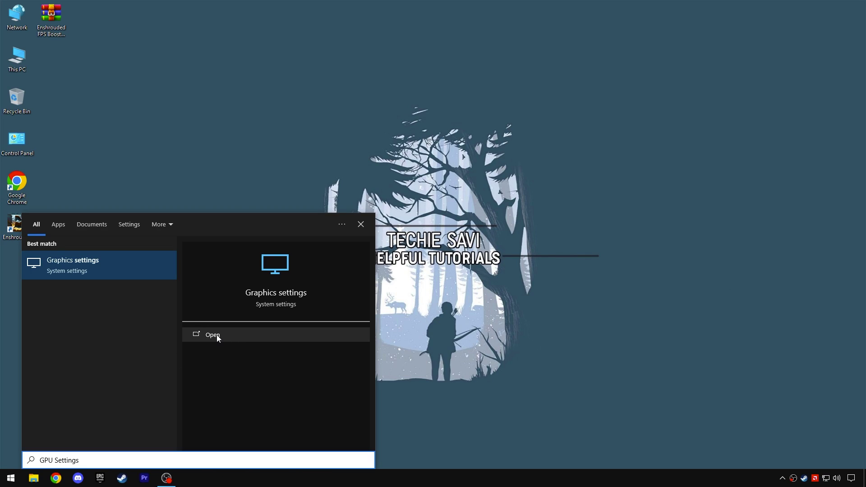
left_click(215, 336)
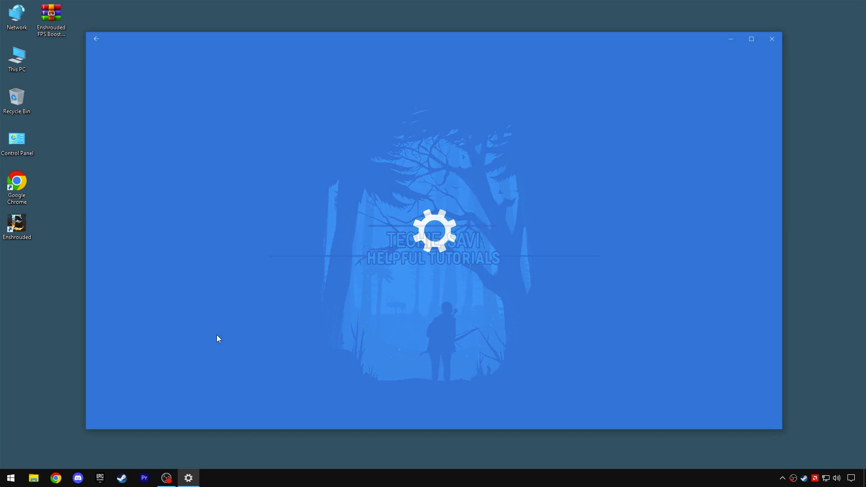
Add the enshrouded application from E:\Steam Games\Enshrouded to the graphics performance preference list
left_click(60, 267)
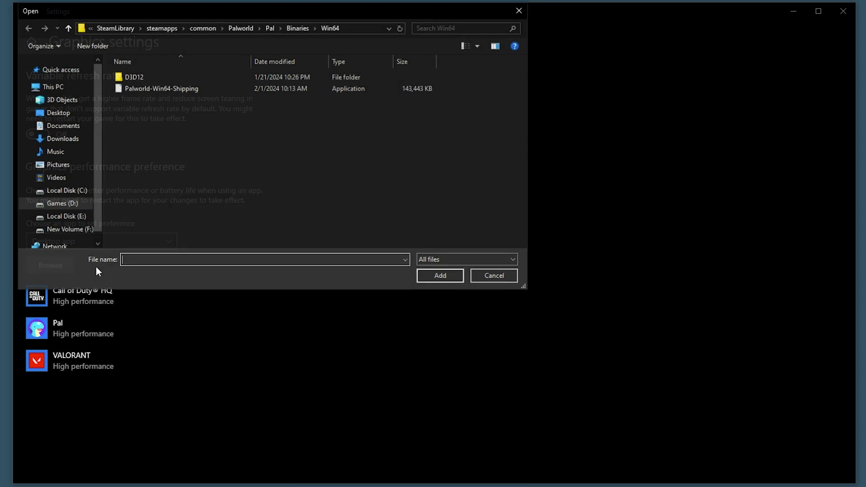
left_click(115, 29)
left_click(112, 28)
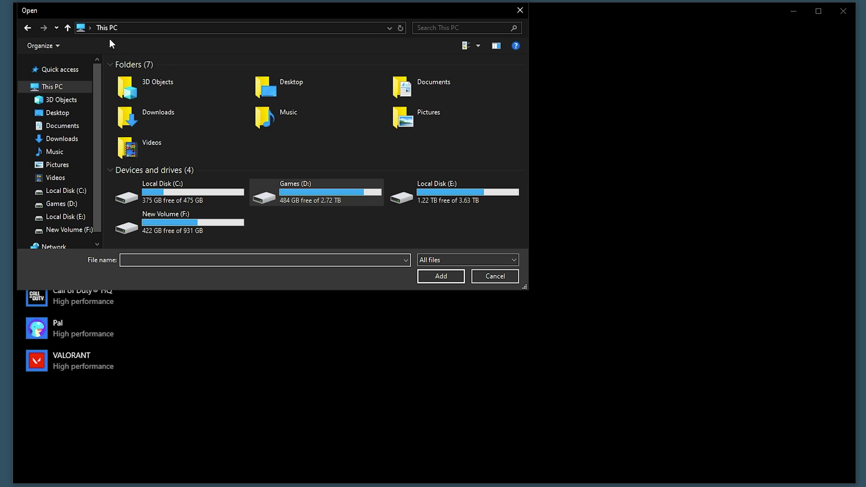
double_click(431, 199)
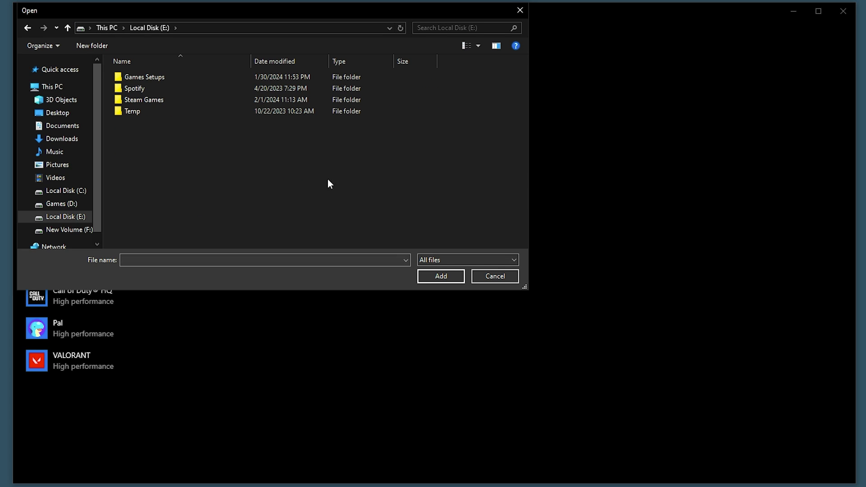
double_click(148, 105)
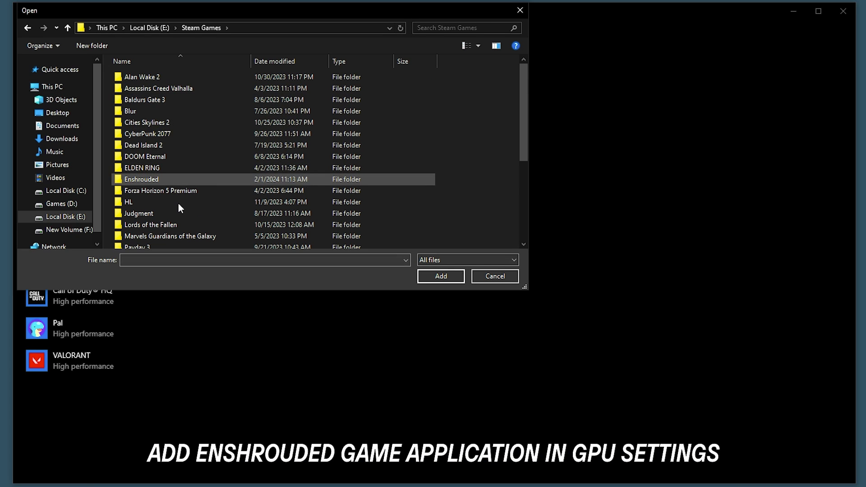
scroll(178, 205, "down", 1)
double_click(148, 131)
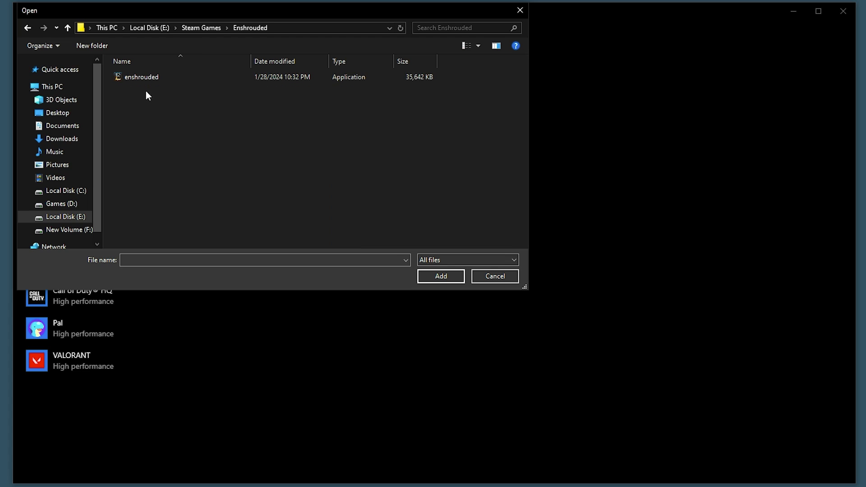
left_click(161, 80)
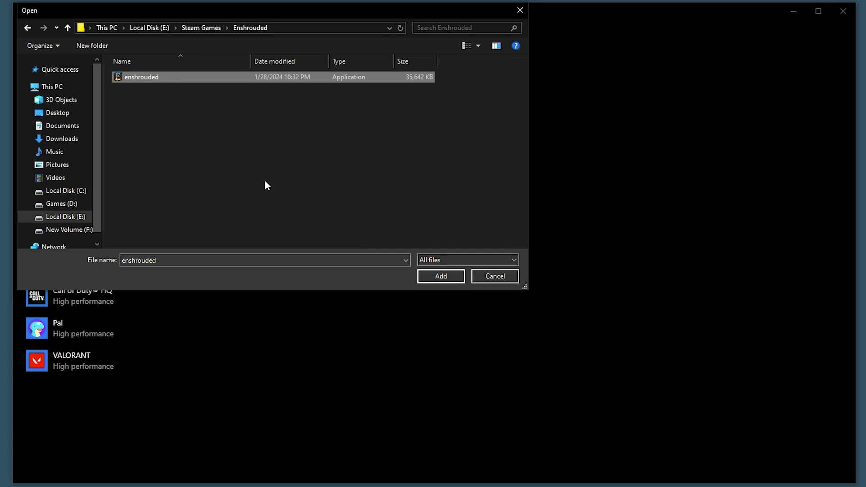
left_click(441, 276)
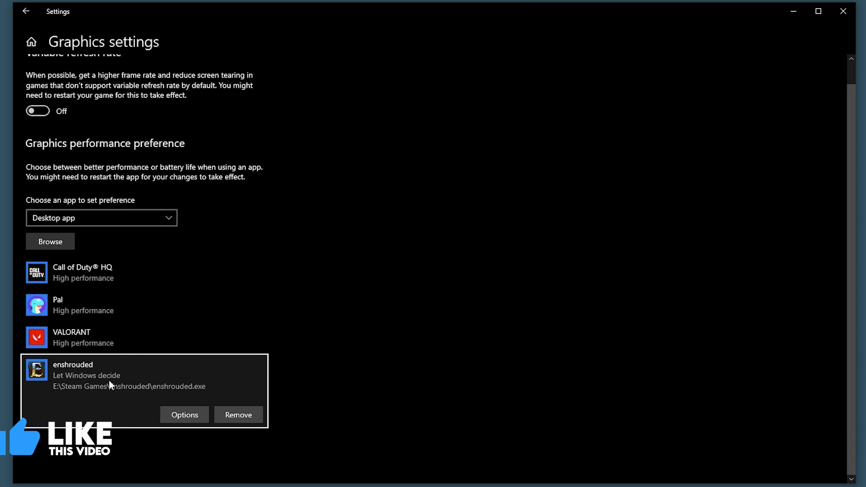
Set the graphics preference of enshrouded to High performance and save it
left_click(167, 413)
left_click(375, 268)
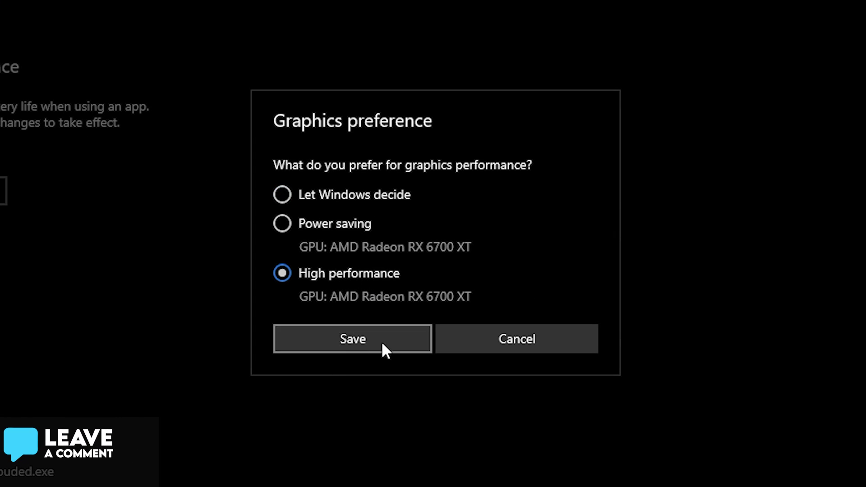
left_click(367, 339)
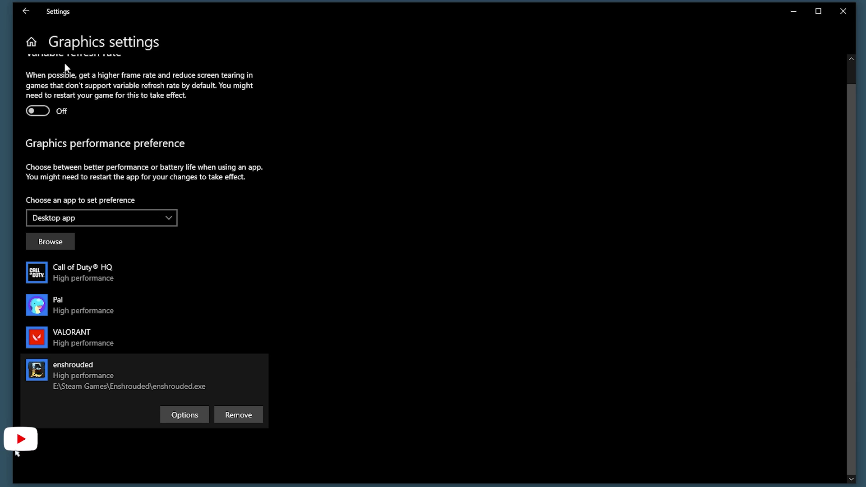
Disallow the controller from opening Game Bar in the Gaming settings and check the Game Mode setting
left_click(34, 43)
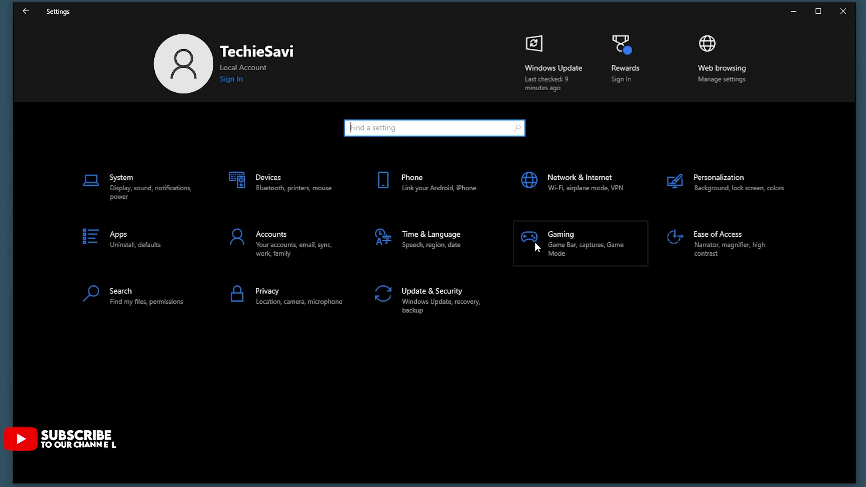
left_click(568, 237)
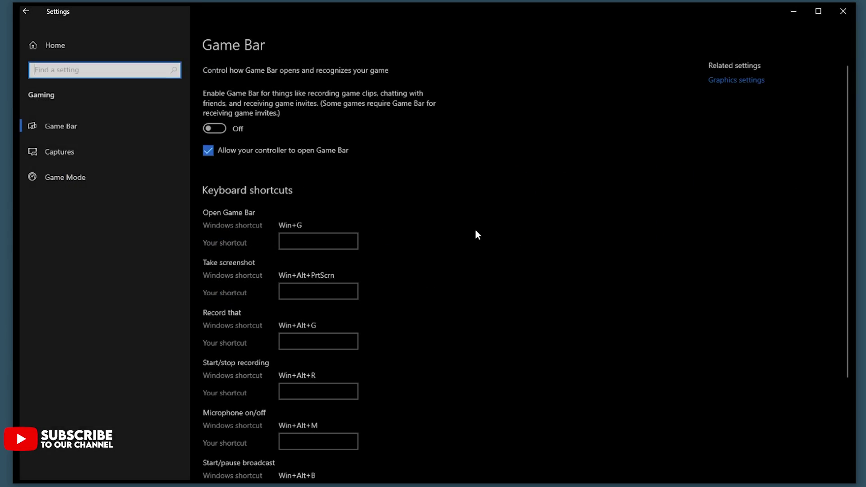
left_click(204, 149)
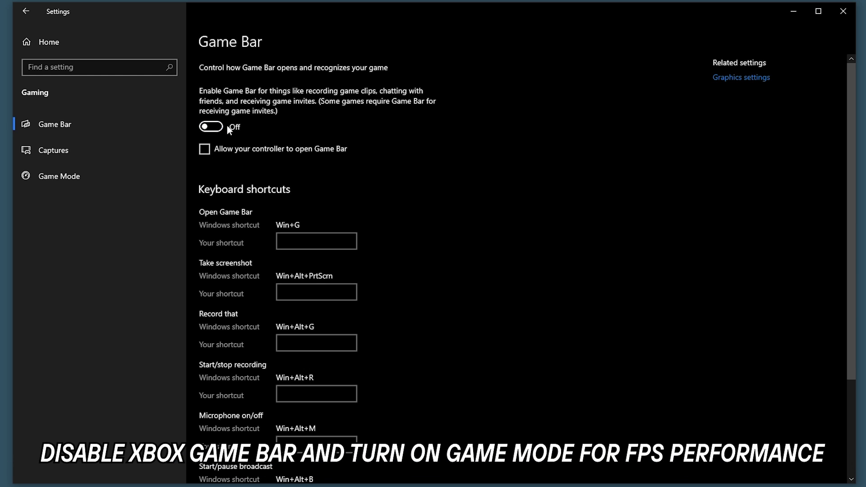
left_click(123, 174)
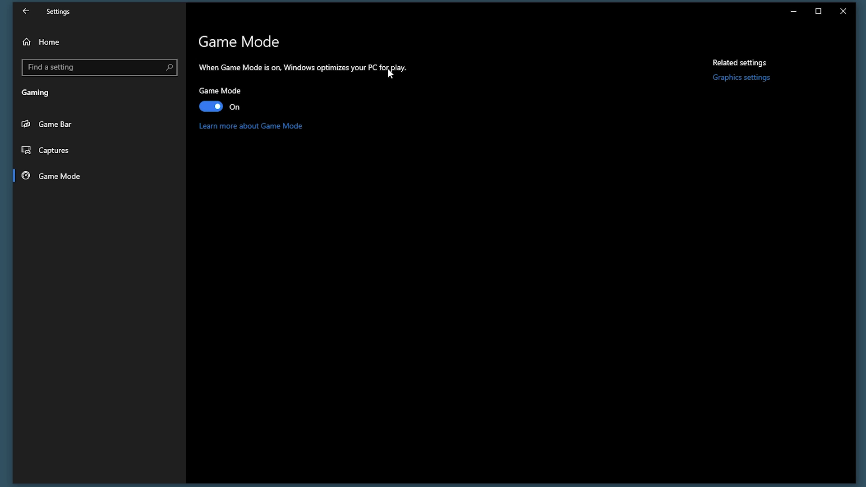
Turn off letting apps run in the background in the Privacy settings for background apps
left_click(96, 52)
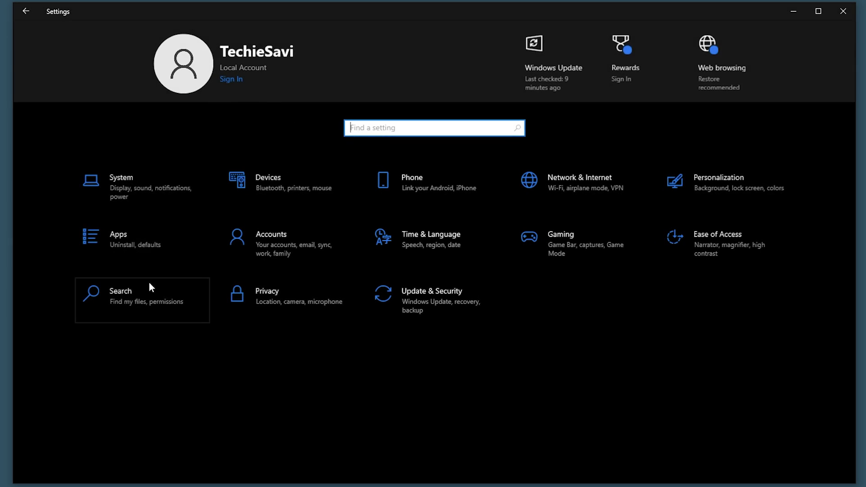
left_click(268, 306)
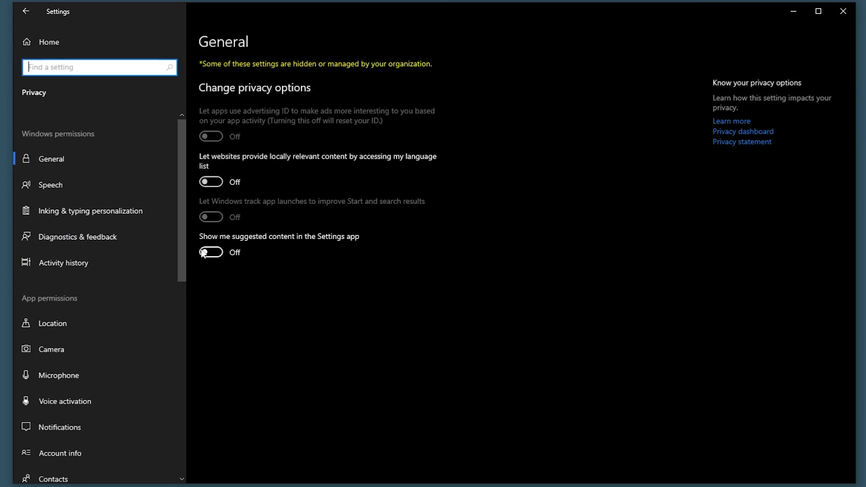
left_click_drag(184, 218, 183, 387)
left_click(72, 330)
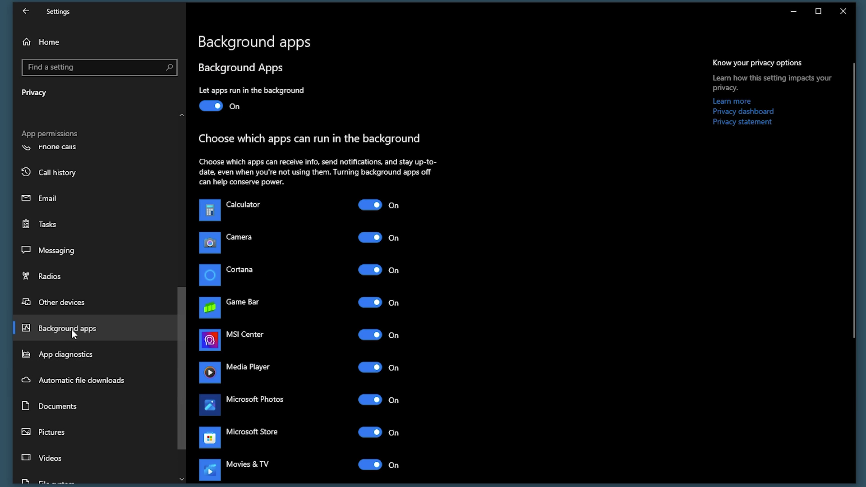
mouse_move(848, 273)
left_mouse_down()
mouse_move(849, 418)
mouse_move(851, 271)
left_mouse_up()
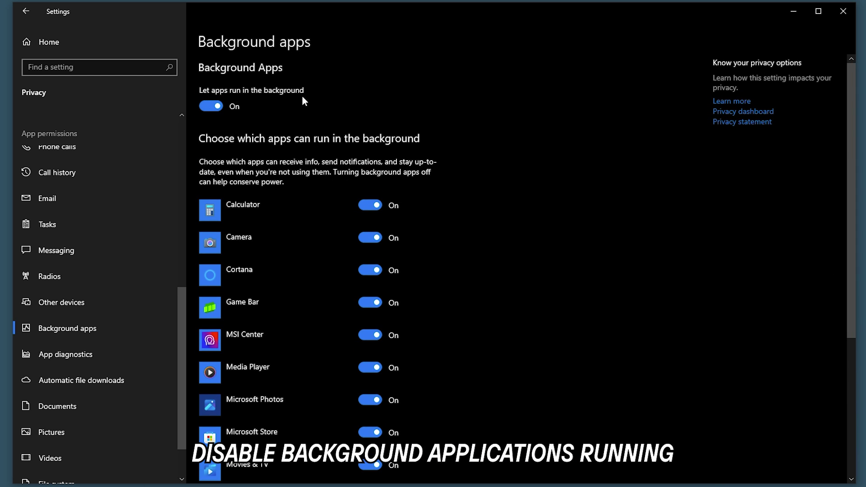
left_click(214, 107)
Disable the startup apps Window Centering Helper, Radmin VPN, Microsoft Edge and EpicGamesLauncher in the Apps settings
left_click(82, 47)
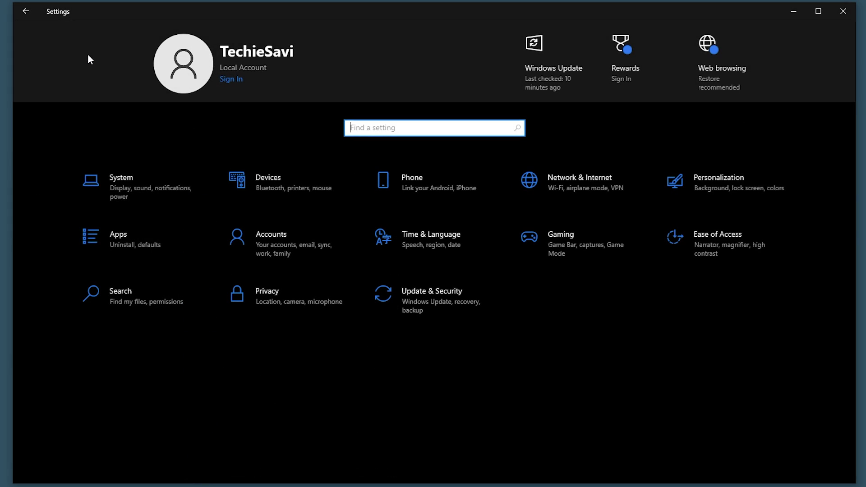
left_click(128, 237)
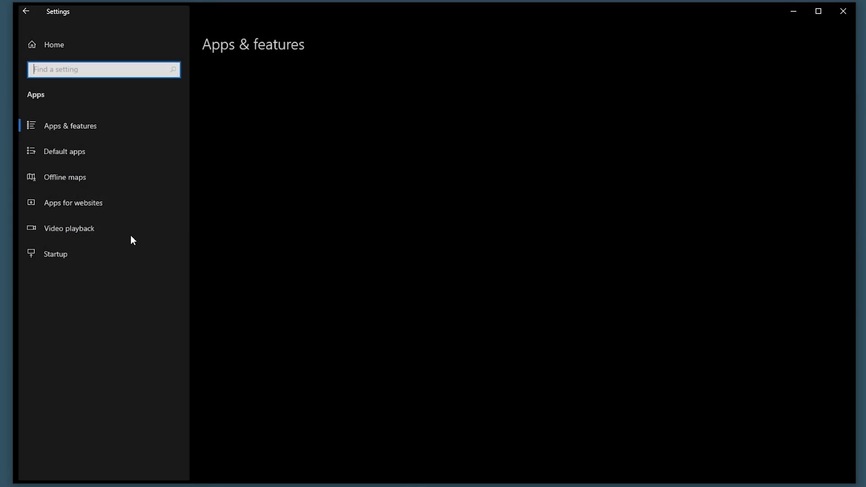
left_click(67, 259)
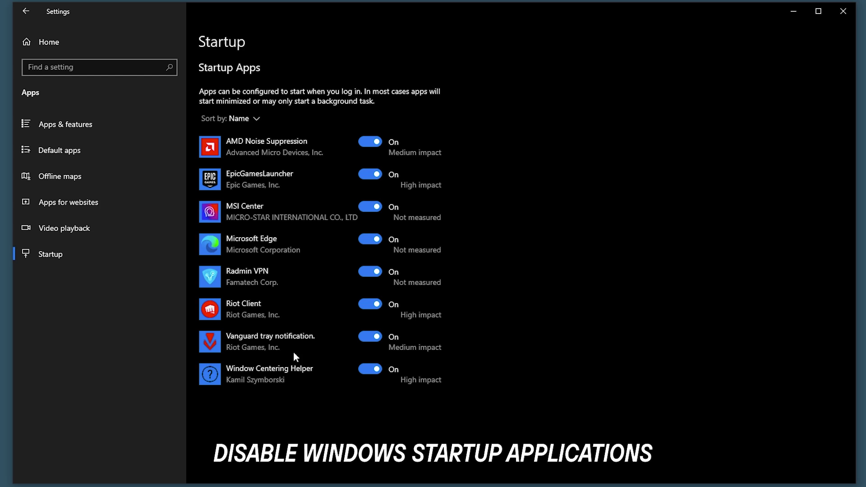
left_click(368, 369)
left_click(372, 244)
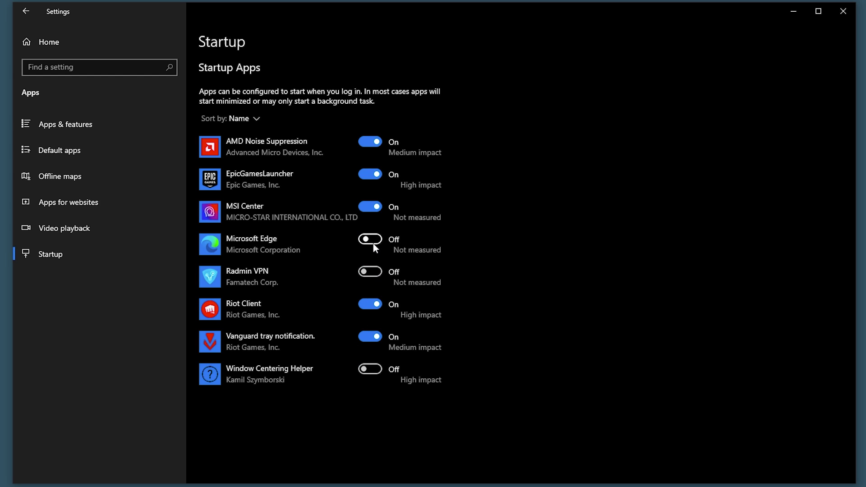
left_click(373, 179)
Open the Performance Options through the advanced system settings on the System About page
left_click(66, 48)
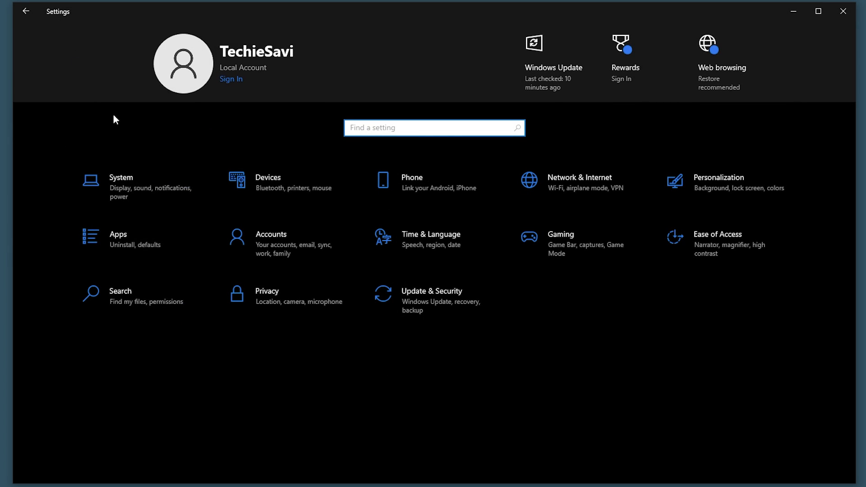
left_click(151, 180)
scroll(178, 199, "down", 3)
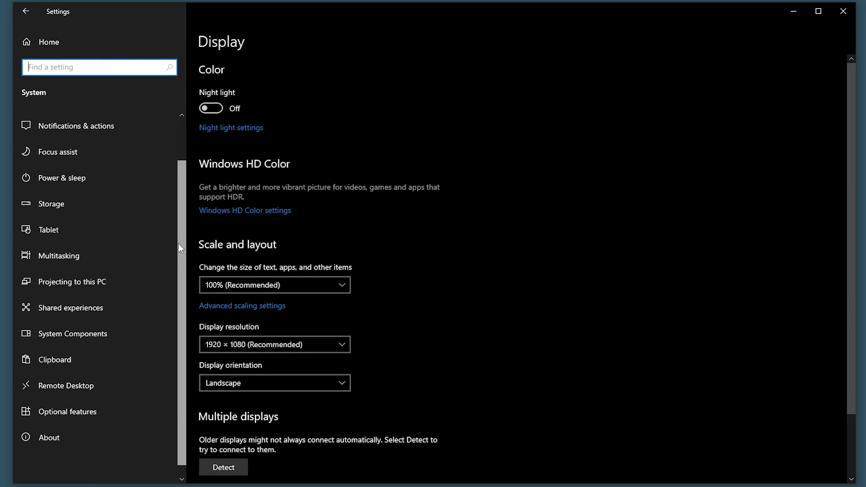
left_click(65, 429)
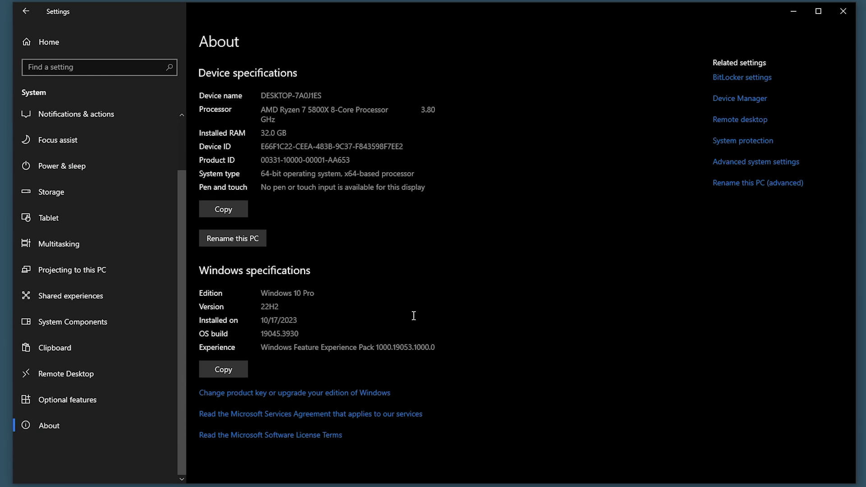
left_click(754, 162)
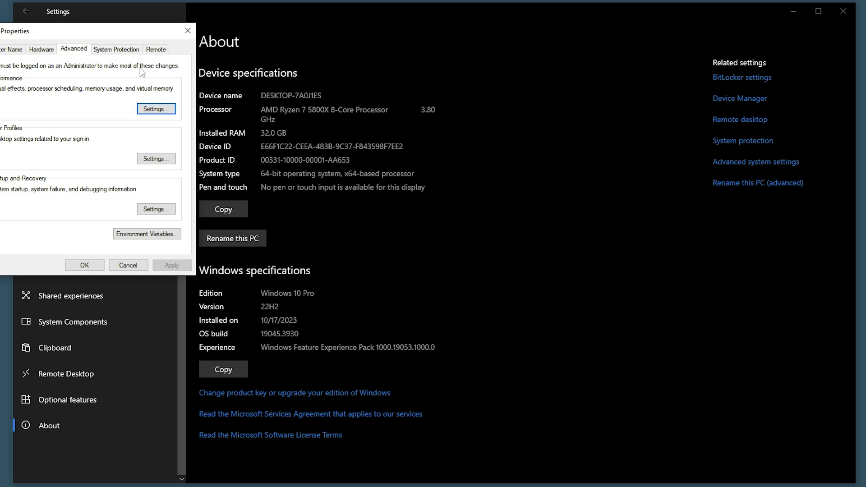
left_click_drag(86, 33, 206, 50)
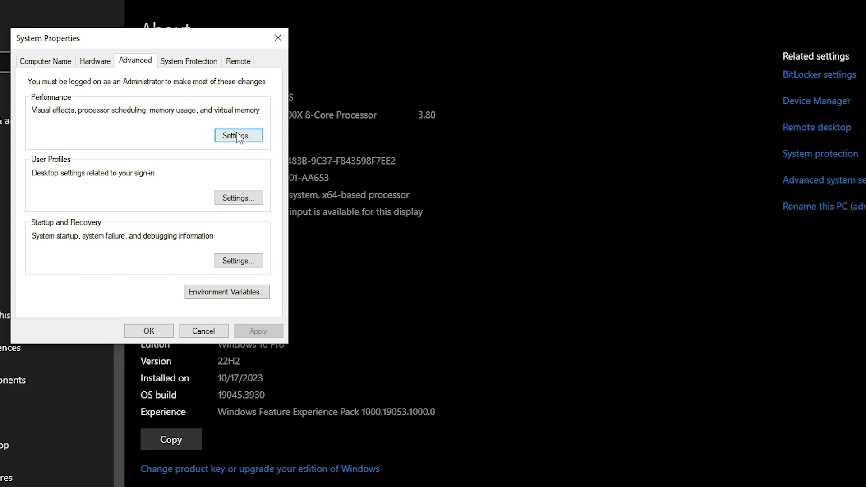
left_click(239, 135)
left_click_drag(214, 89, 489, 47)
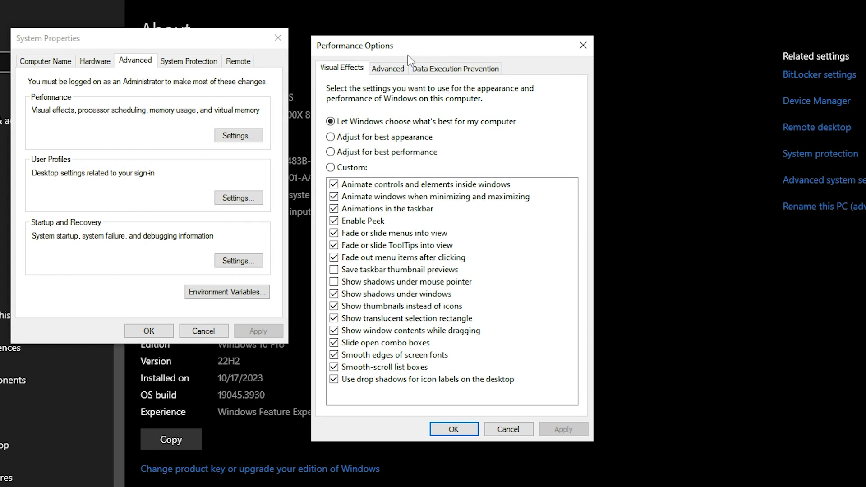
Adjust visual effects for best performance, keeping only minimize/maximize animation, window contents while dragging, sliding combo boxes, smooth screen fonts and smooth-scroll list boxes, and apply
left_click(334, 197)
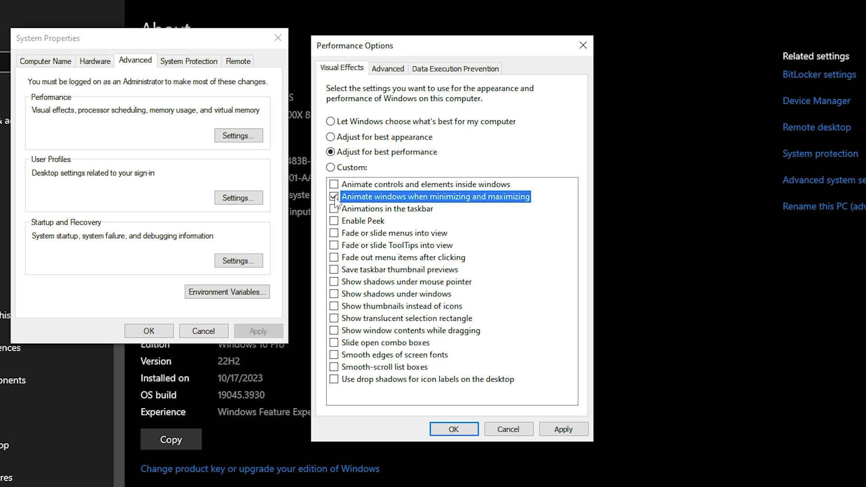
left_click(334, 330)
left_click(334, 342)
left_click(334, 354)
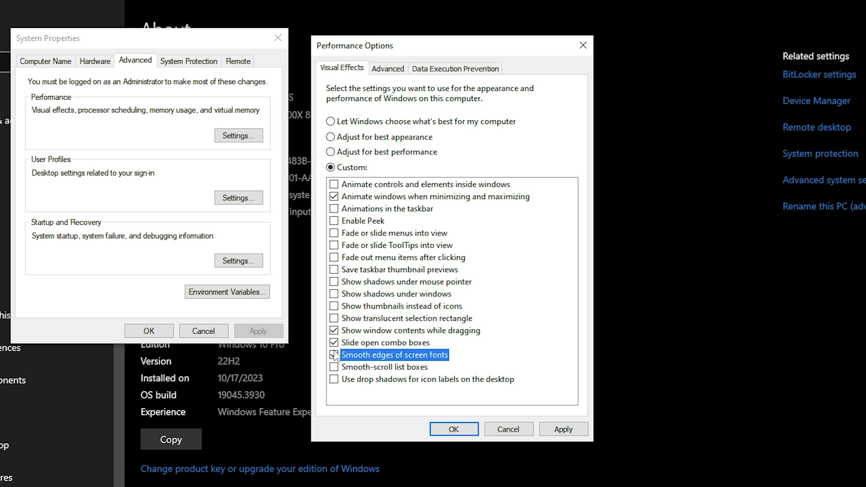
left_click(334, 368)
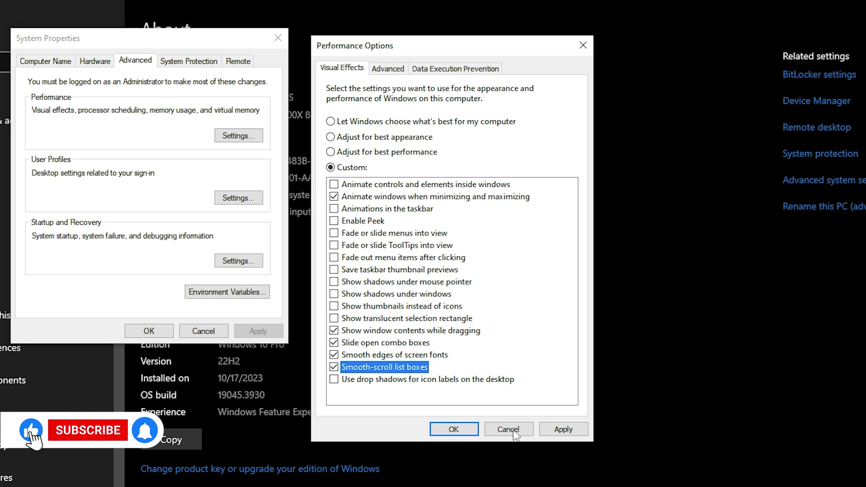
left_click(565, 430)
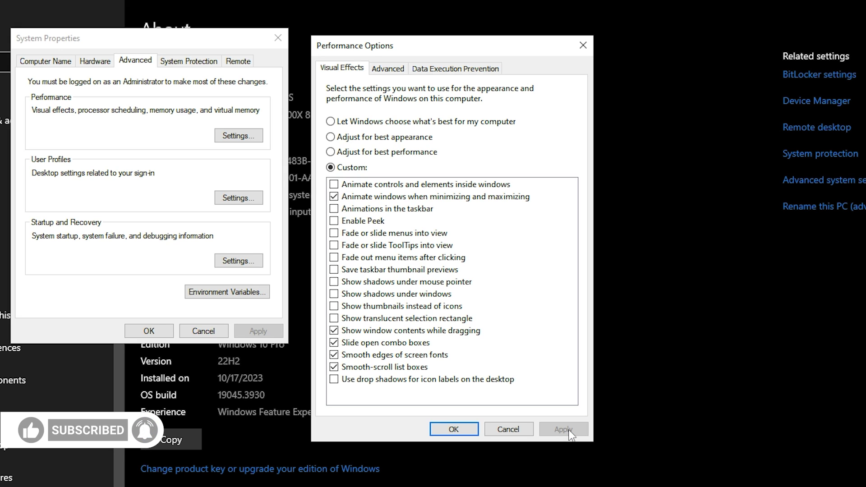
left_click(453, 429)
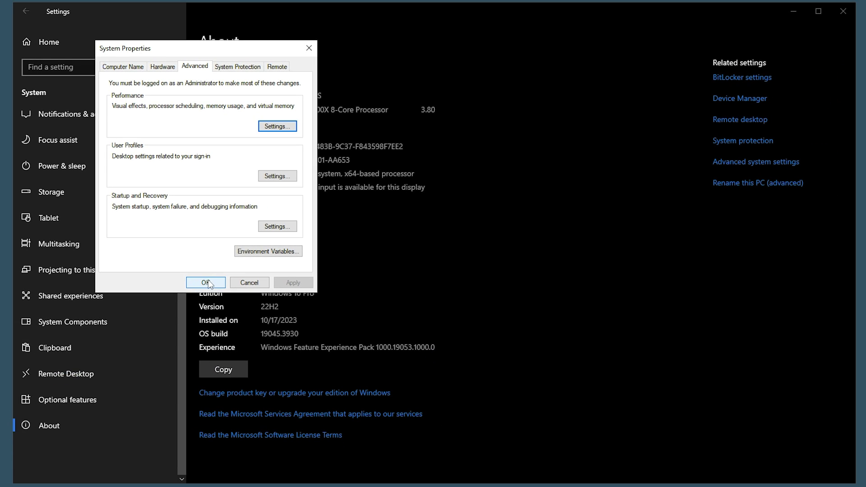
left_click(208, 282)
left_click(87, 49)
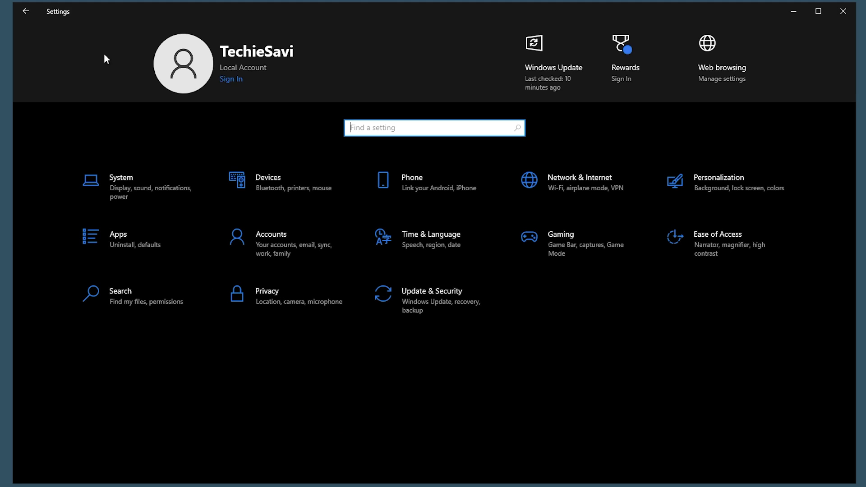
left_click(841, 15)
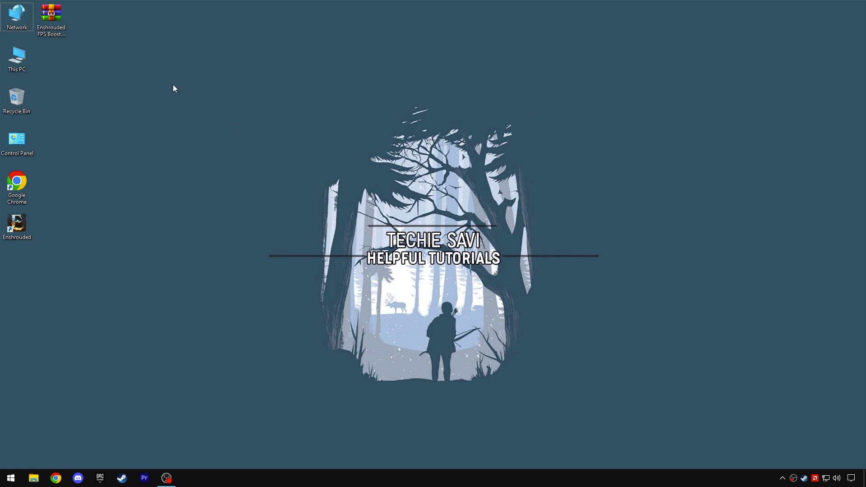
Extract the Enshrouded FPS Boost PACK folder from its RAR archive onto the desktop with WinRAR
left_click_drag(289, 149, 271, 181)
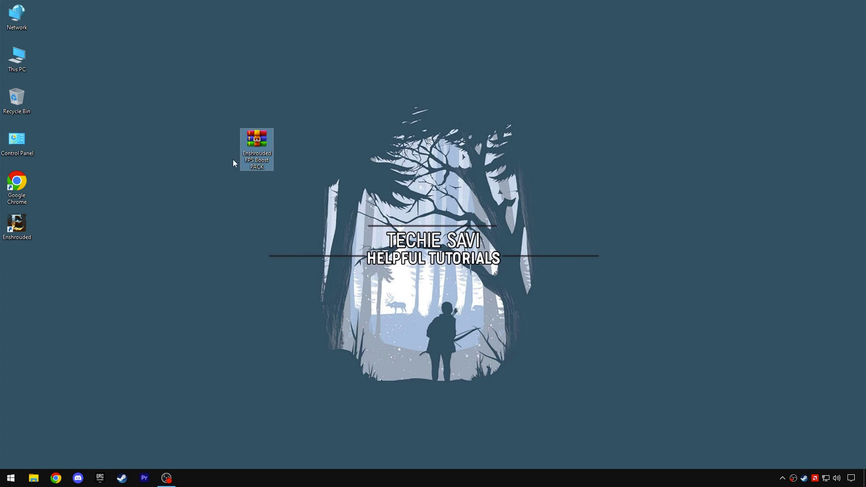
right_click(264, 154)
left_click(265, 154)
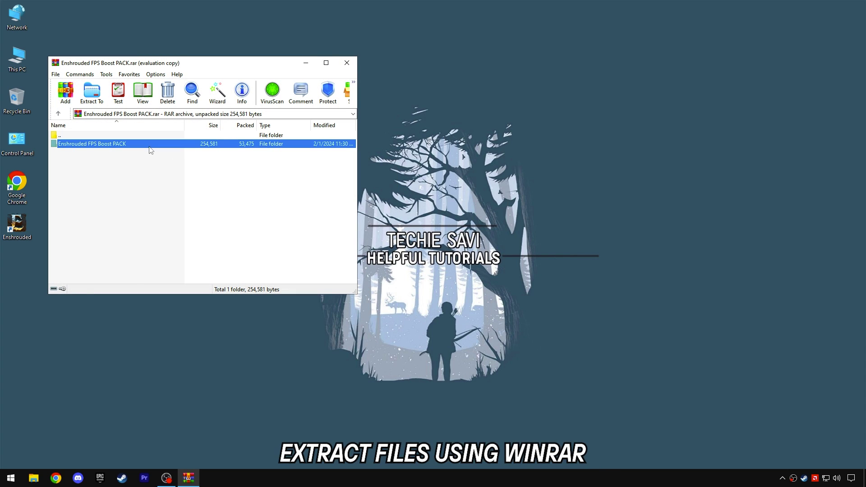
left_click_drag(304, 174, 295, 190)
left_click(347, 63)
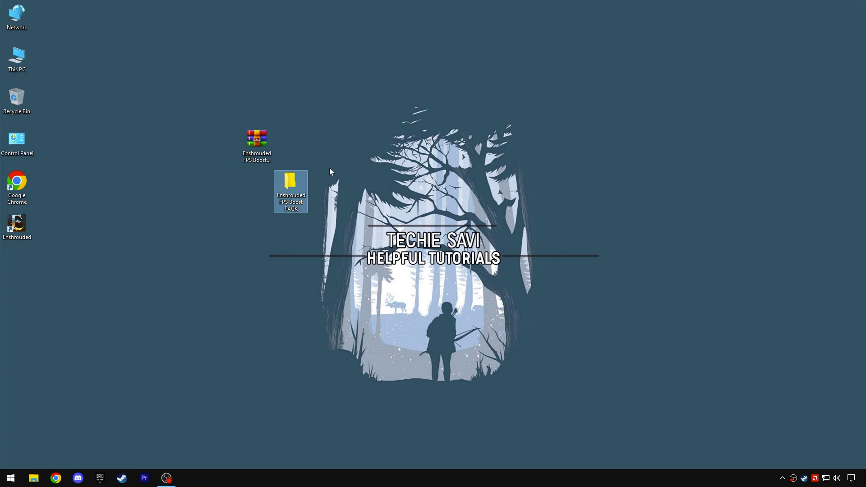
Open the 1 - Registry Optimizations folder inside the extracted Enshrouded FPS Boost PACK folder
right_click(291, 199)
left_click(305, 201)
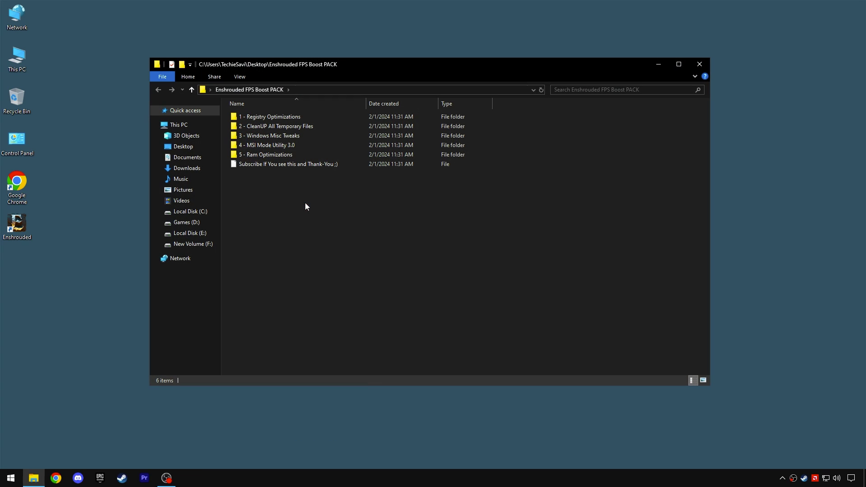
left_click_drag(282, 193, 304, 113)
left_click(301, 199)
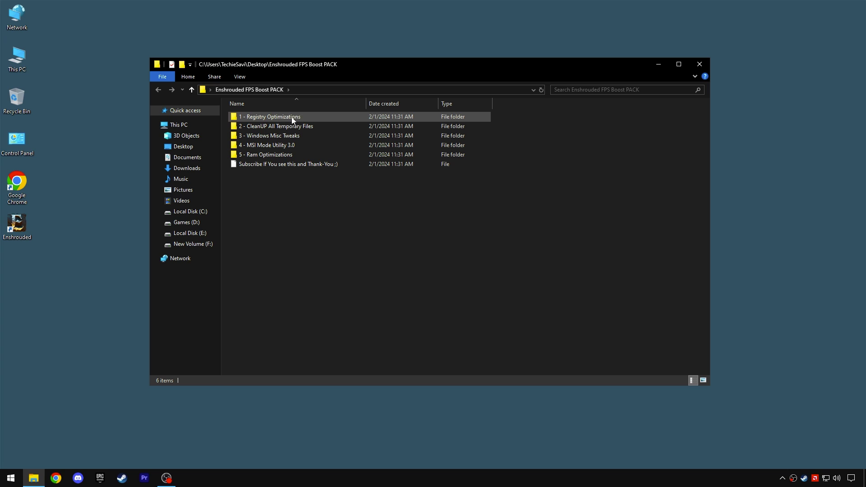
double_click(292, 118)
left_click_drag(283, 178, 277, 114)
left_click(288, 180)
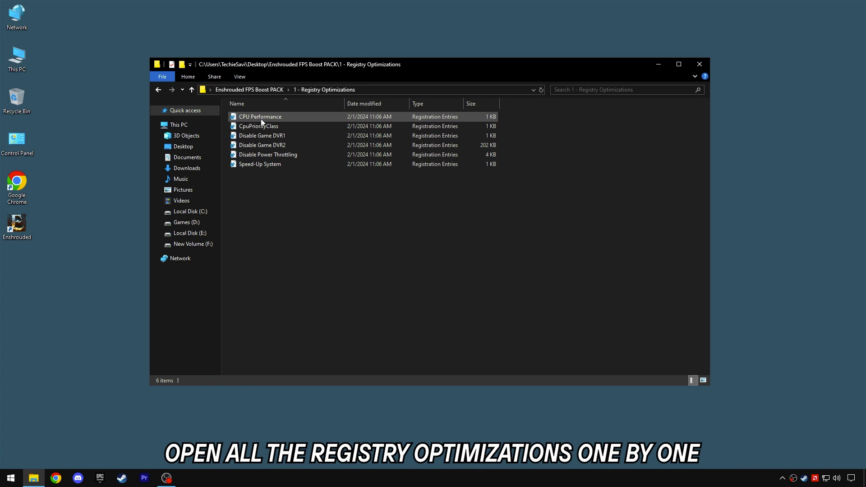
Add the CPU Performance and CpuPriorityClass entries to the Windows registry
right_click(261, 117)
left_click(280, 123)
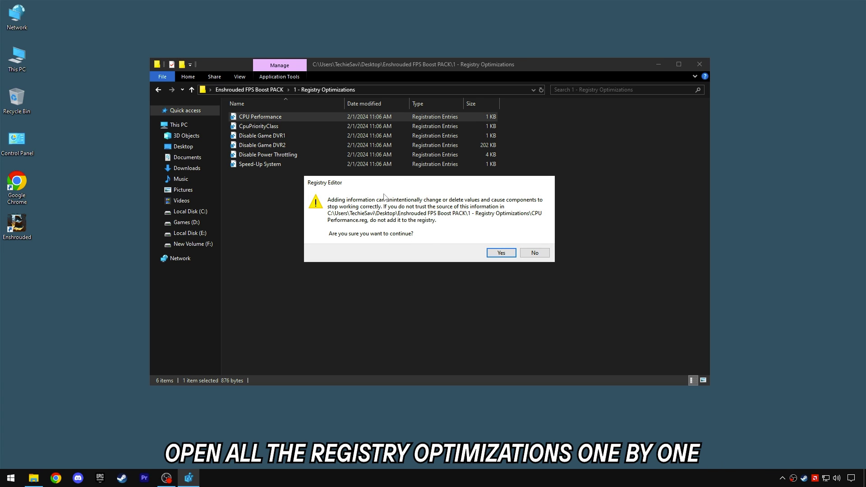
left_click(499, 253)
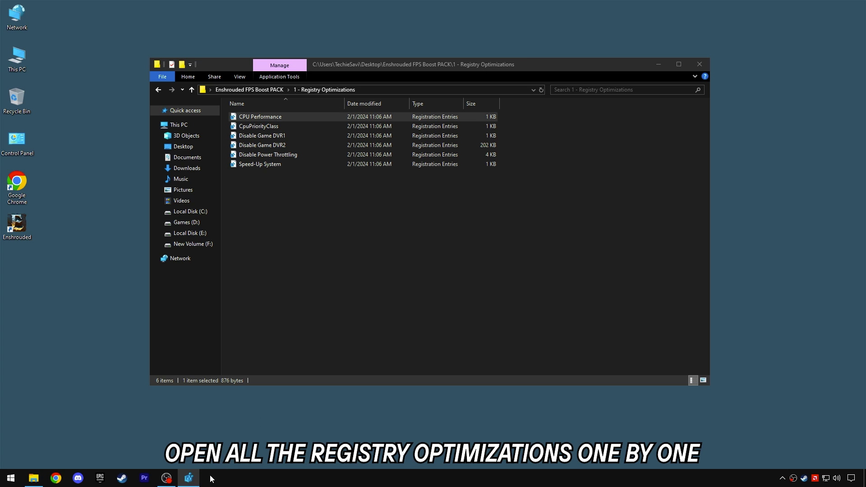
left_click(188, 478)
left_click(535, 240)
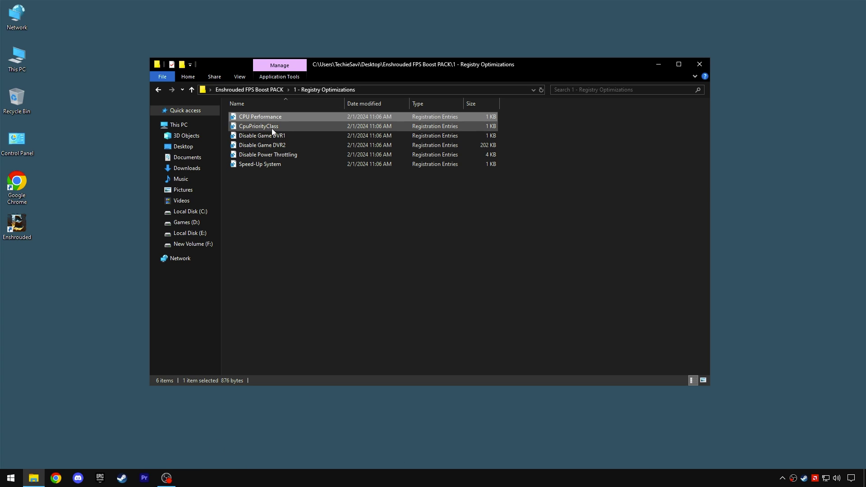
right_click(253, 126)
left_click(271, 131)
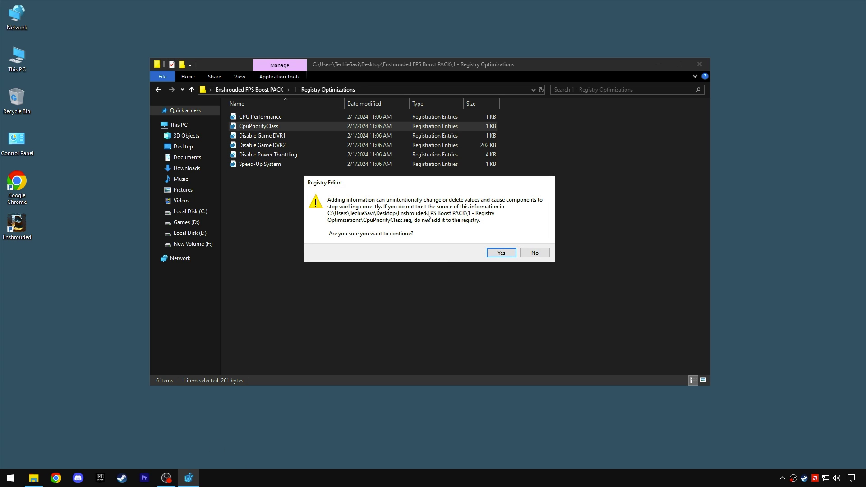
left_click(492, 254)
left_click(536, 239)
Add the Disable Game DVR1 and Disable Game DVR2 entries to the Windows registry
double_click(274, 135)
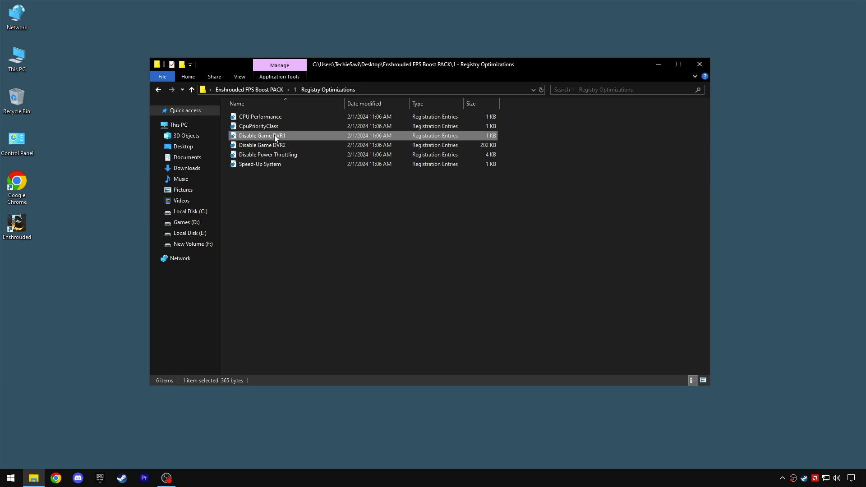
left_click(492, 254)
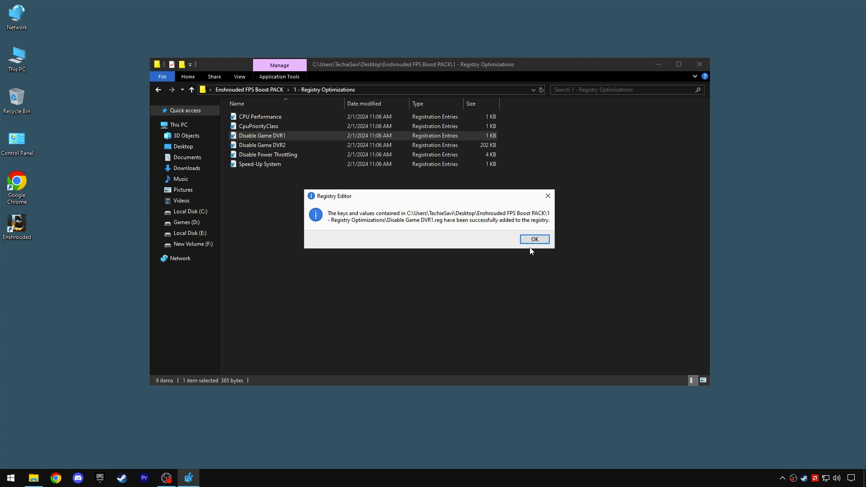
left_click(535, 240)
double_click(271, 145)
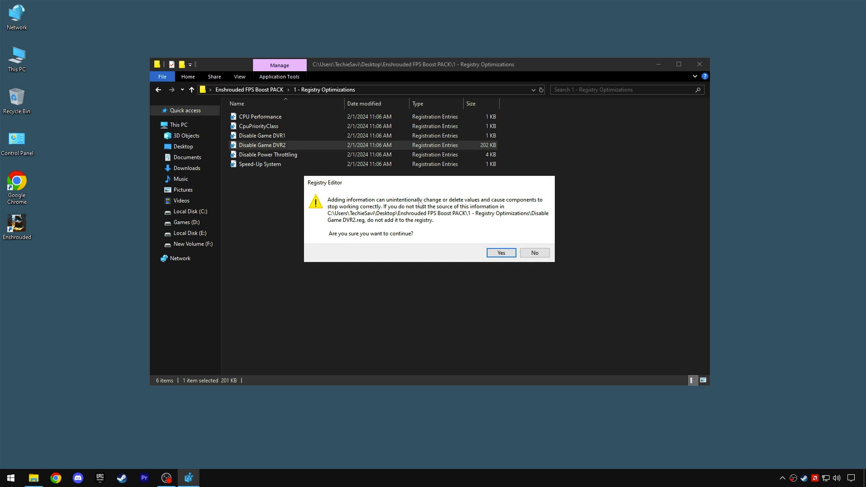
left_click(501, 253)
left_click(535, 240)
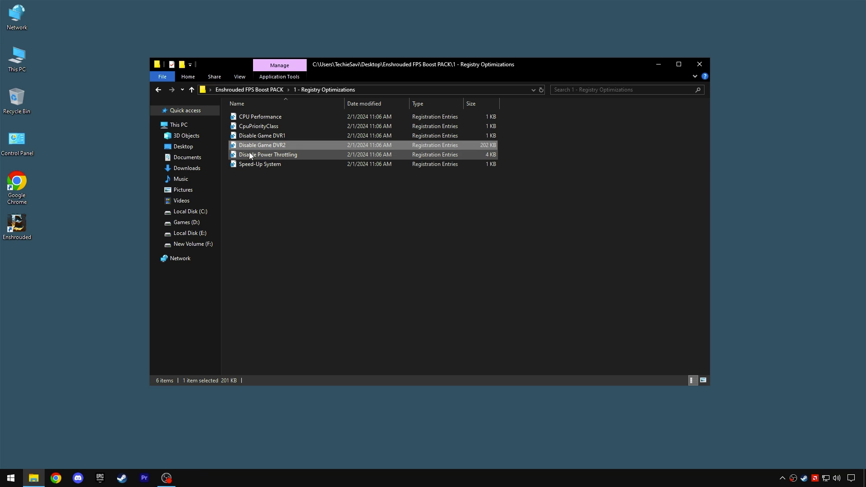
Add the Disable Power Throttling and Speed-Up System entries to the Windows registry
double_click(283, 156)
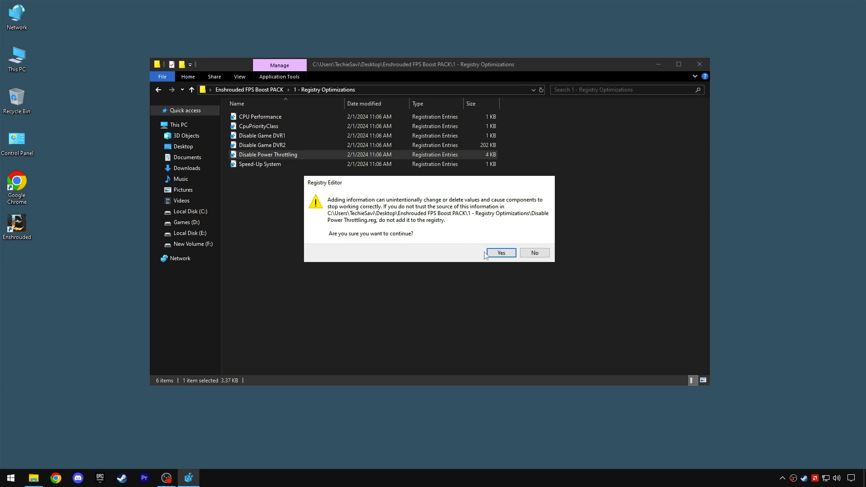
left_click(492, 254)
left_click(535, 240)
double_click(270, 165)
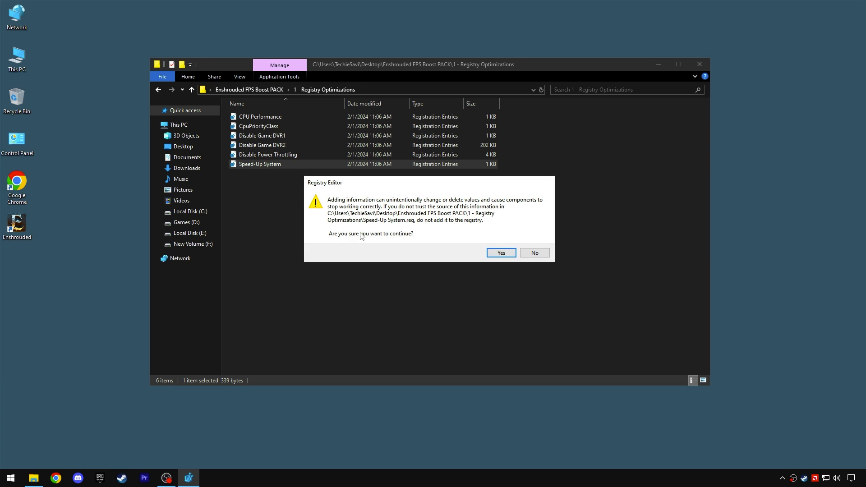
left_click(503, 255)
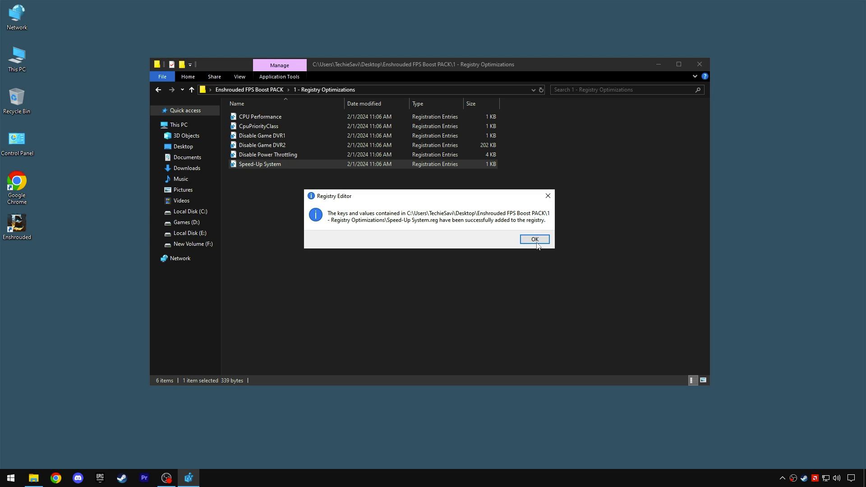
left_click(540, 236)
Run the first script in the 2 - CleanUP All Temporary Files folder and close its console window
left_click(260, 93)
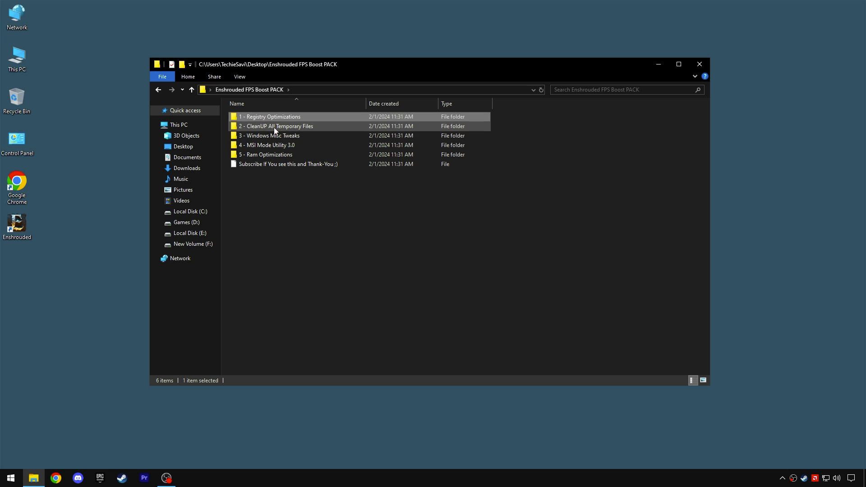
double_click(285, 127)
double_click(256, 116)
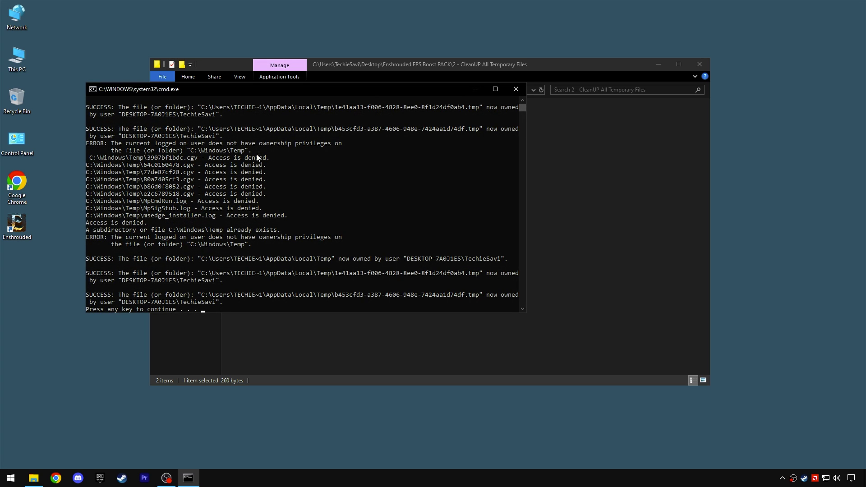
left_click_drag(88, 239, 189, 240)
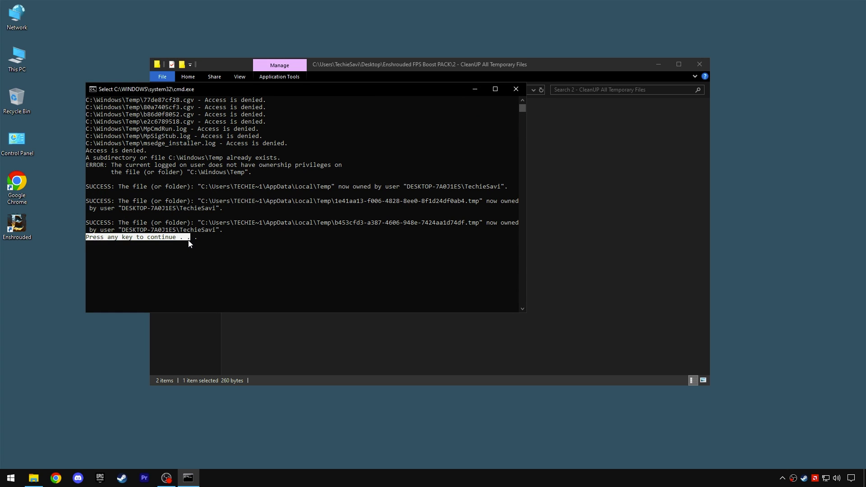
left_click(515, 90)
Run the second cleanup script to clear the Windows SoftwareDistribution files and close its console window
double_click(272, 123)
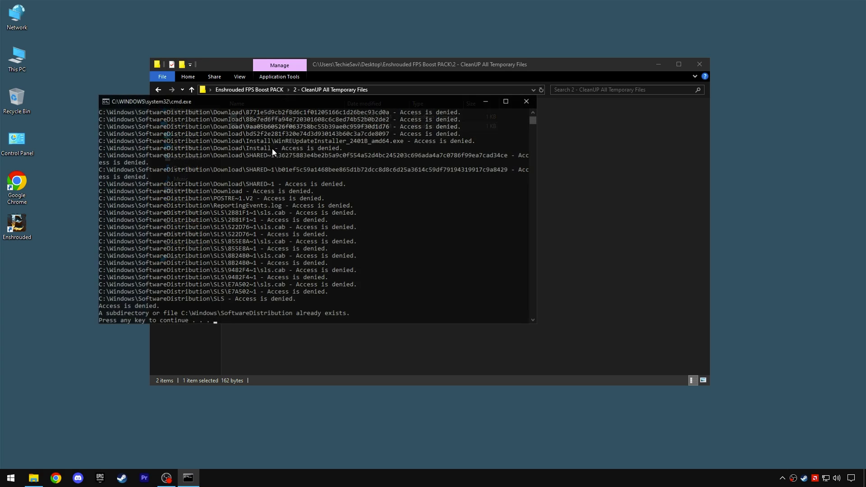
left_click_drag(98, 250, 222, 250)
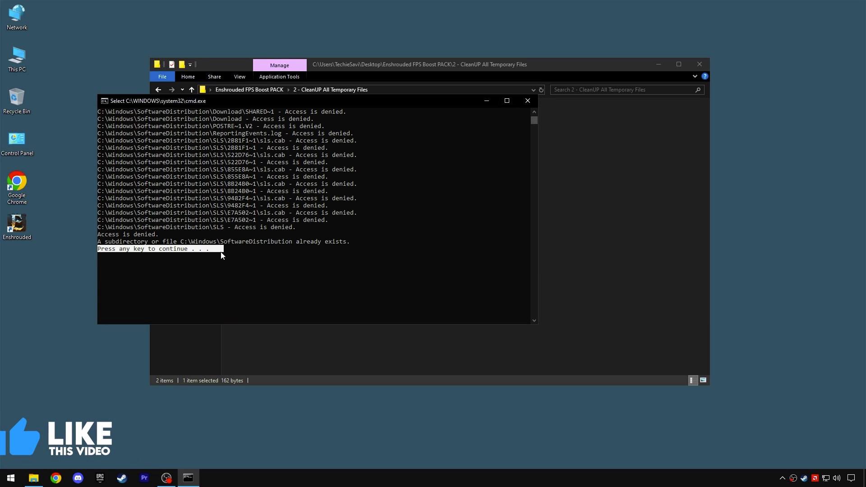
left_click(222, 249)
left_click(528, 100)
Open the 3 - Windows Misc Tweaks folder of the pack, look inside its Revert Registries subfolder and return
left_click(239, 89)
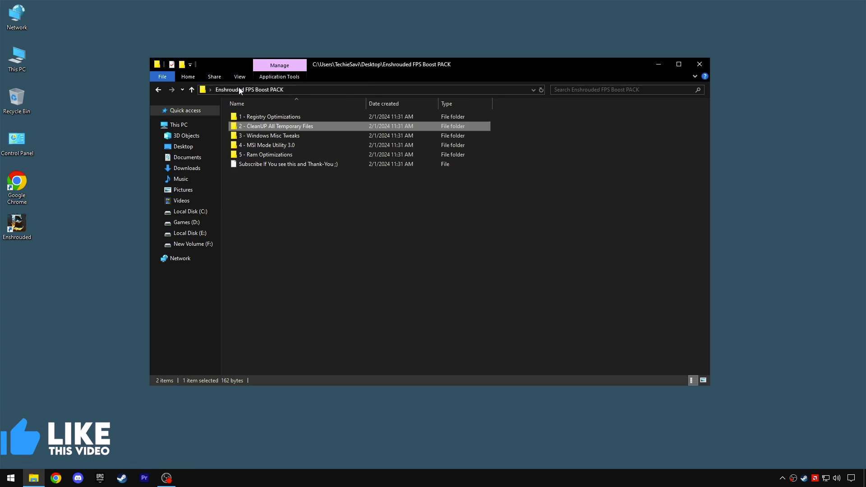
left_click(255, 135)
left_click_drag(260, 155, 304, 160)
double_click(266, 115)
left_click(318, 91)
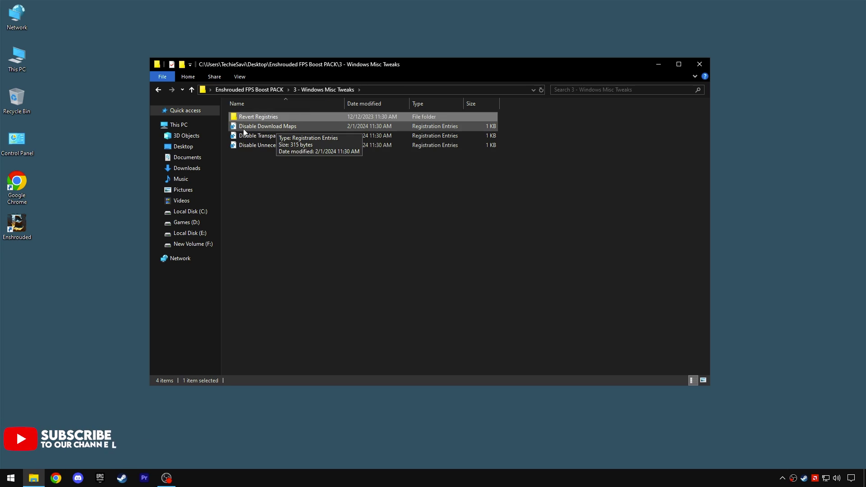
Add the Disable Download Maps and Disable Transparency entries to the Windows registry
right_click(273, 126)
left_click(289, 132)
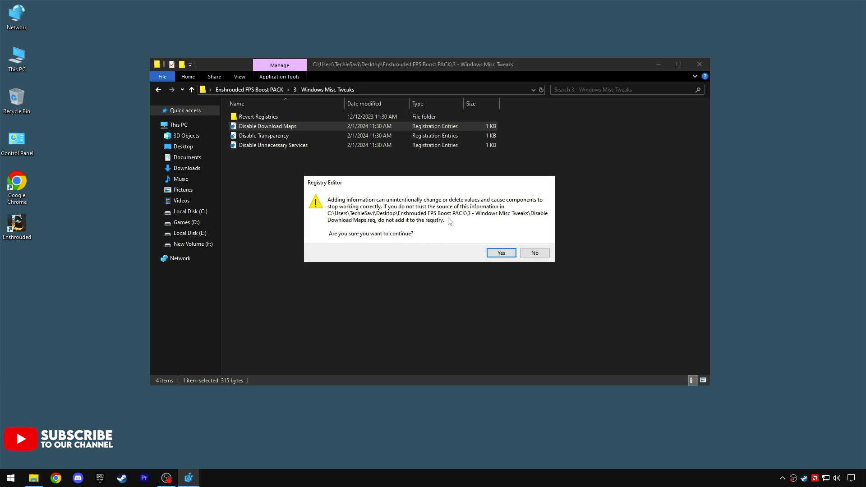
left_click(504, 251)
left_click(529, 239)
left_click(274, 136)
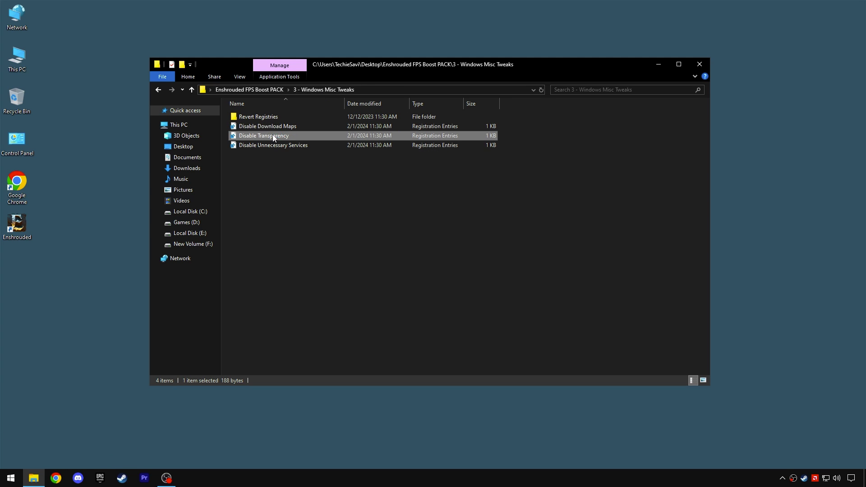
double_click(274, 137)
left_click(498, 251)
left_click(531, 240)
Add the Disable Unnecessary Services entries to the Windows registry
double_click(286, 145)
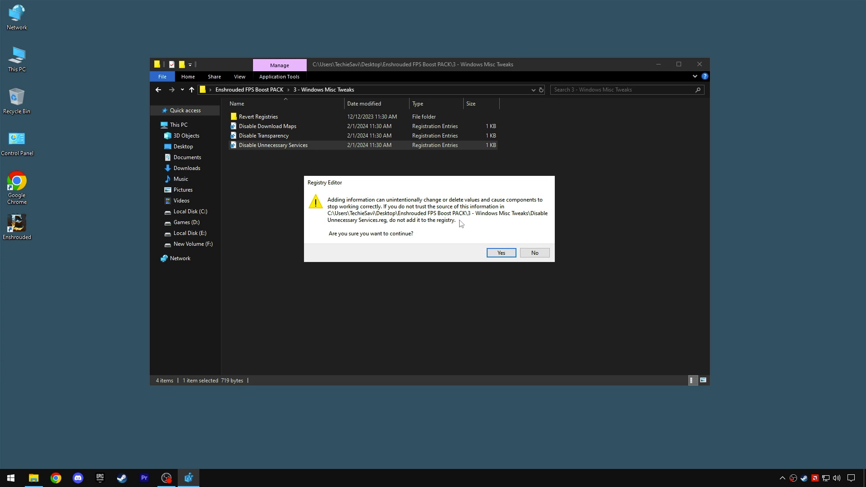
left_click(498, 253)
left_click(530, 239)
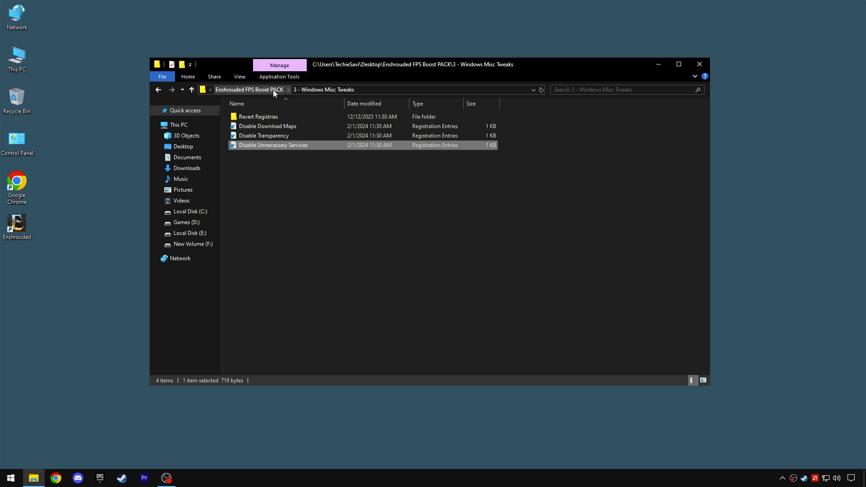
Launch MSI Mode Utility 3.0 from the 4 - MSI Mode Utility 3.0 folder and arrange its window to show the device list
left_click(272, 91)
double_click(268, 145)
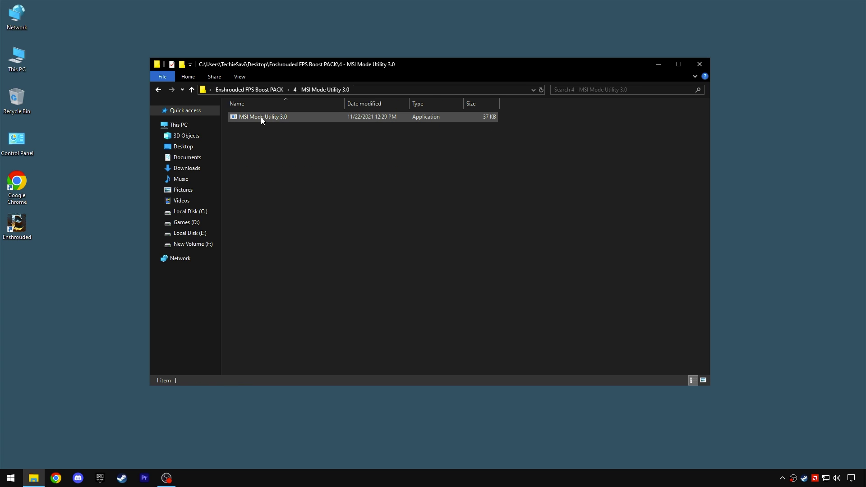
left_click(276, 118)
right_click(276, 118)
left_click(338, 137)
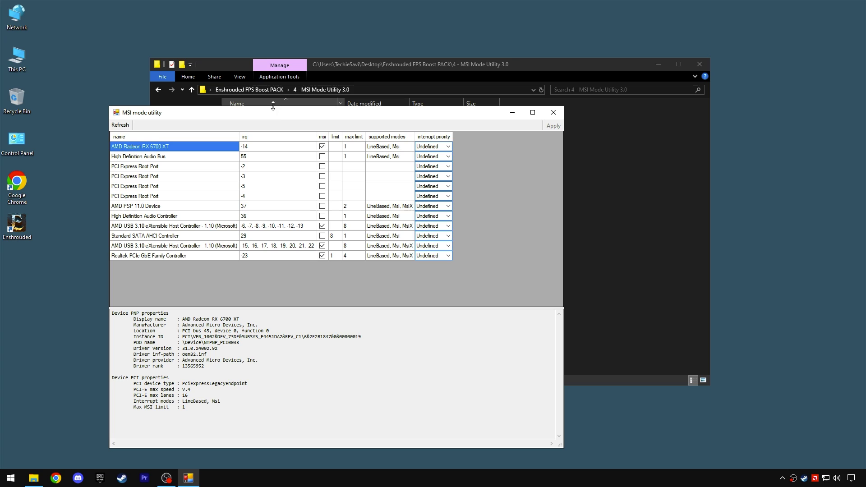
left_click_drag(281, 118, 377, 74)
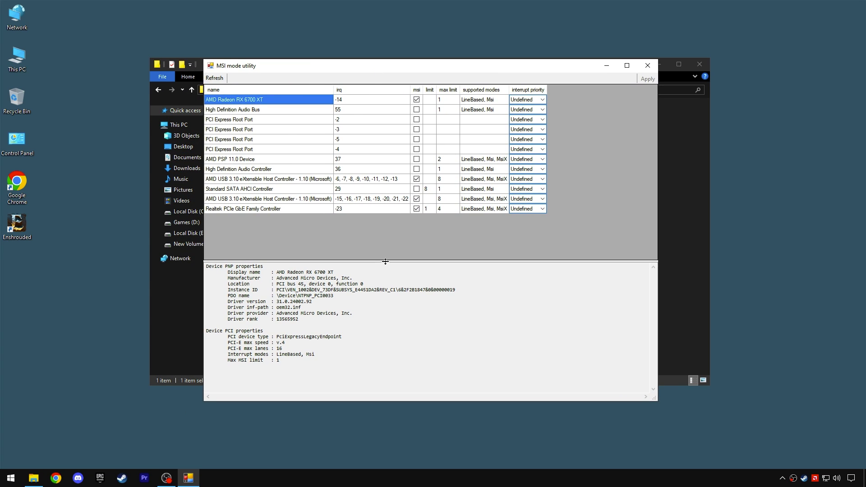
left_click_drag(385, 262, 386, 307)
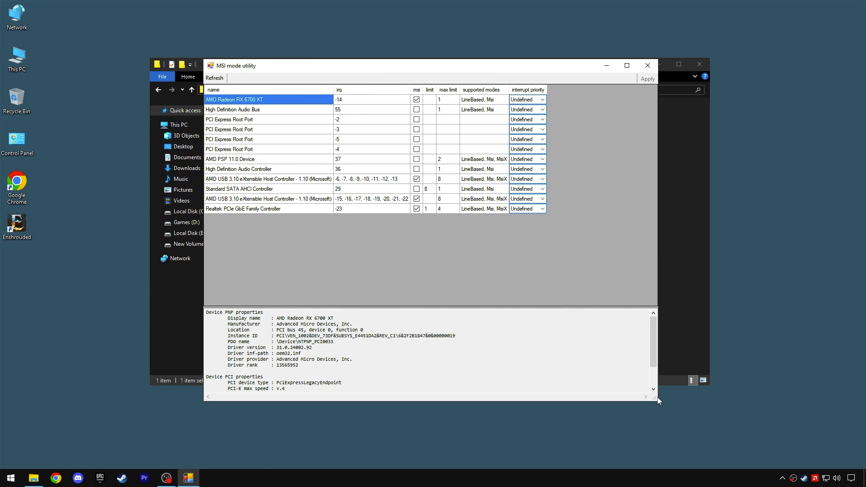
left_click_drag(657, 402, 695, 392)
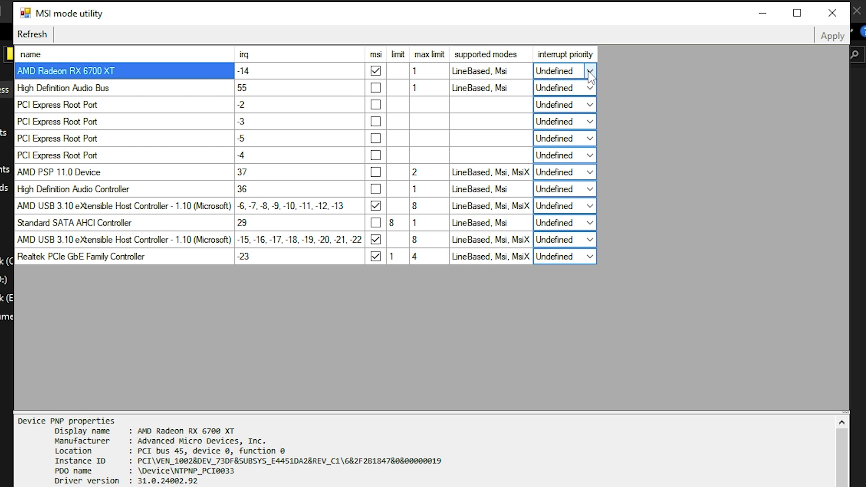
Set the interrupt priority to High for the AMD Radeon RX 6700 XT and both AMD USB 3.10 controllers, apply, and close the utility
left_click(590, 72)
left_click(569, 116)
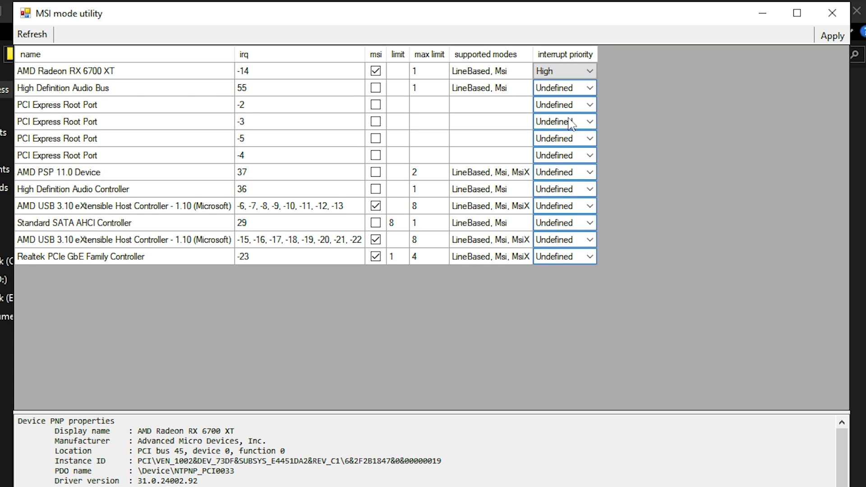
left_click(173, 208)
left_click(590, 206)
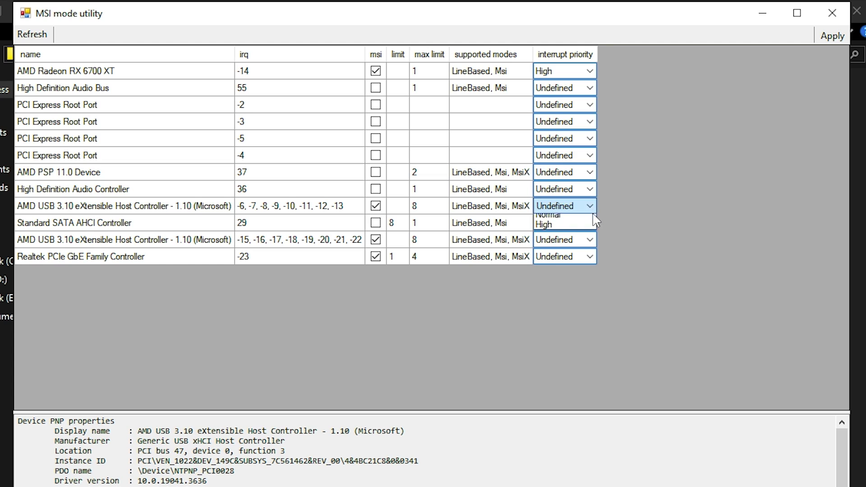
left_click(592, 247)
left_click(590, 240)
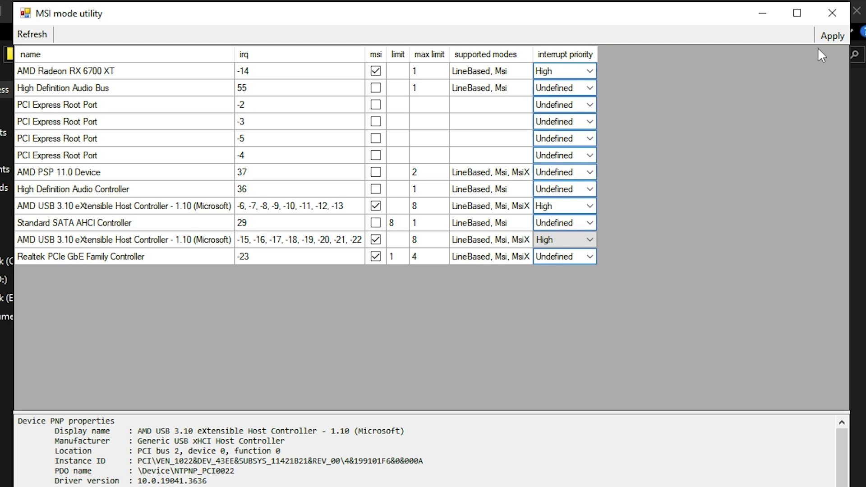
left_click(830, 36)
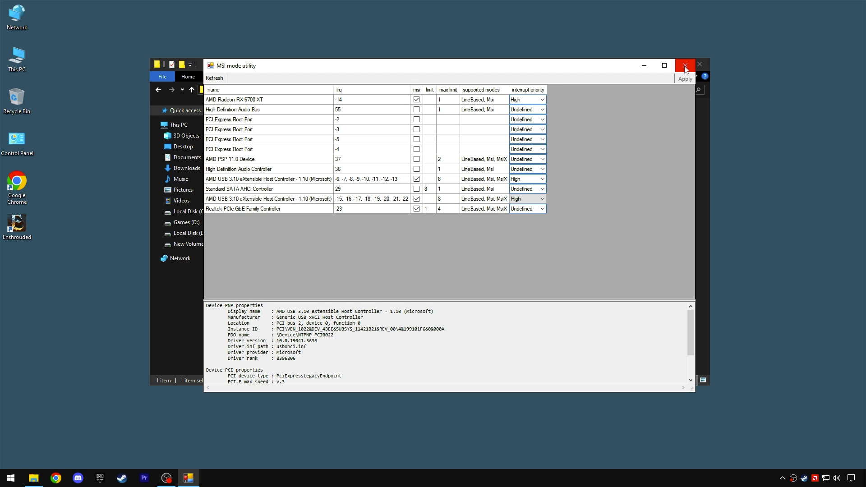
left_click(832, 12)
Open the pack's 5 - Ram Optimizations folder and check the total installed memory in Task Manager
left_click(249, 89)
double_click(255, 156)
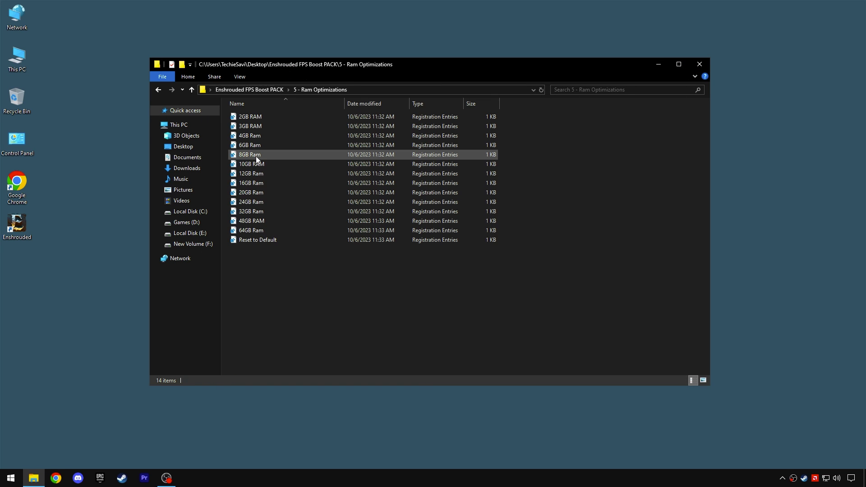
right_click(9, 481)
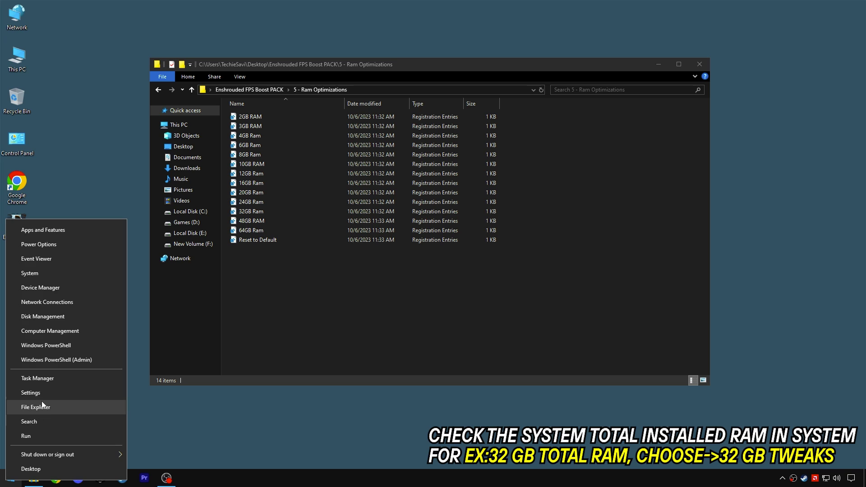
left_click(60, 378)
left_click(612, 96)
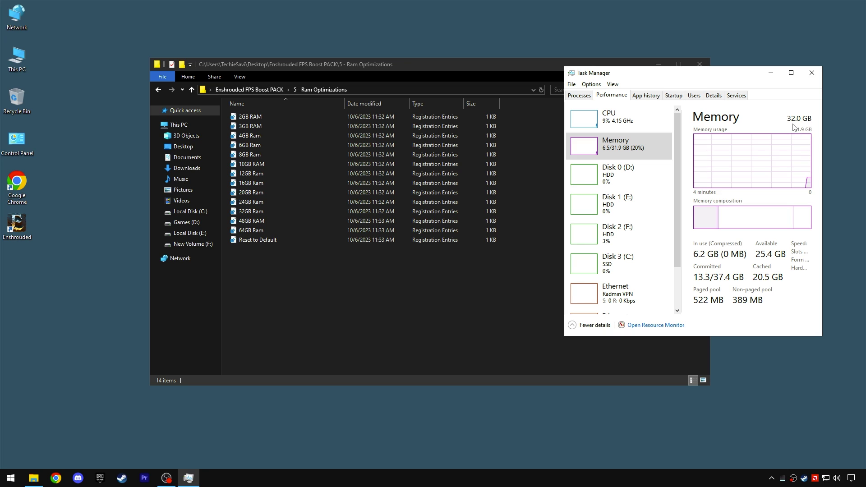
left_click(812, 73)
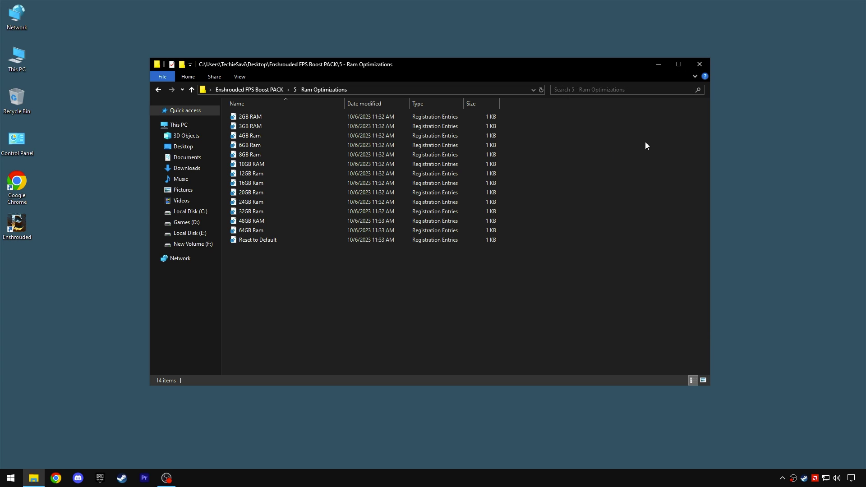
Add the 32GB Ram entries to the Windows registry and close the FPS boost pack's folder window
left_click(251, 211)
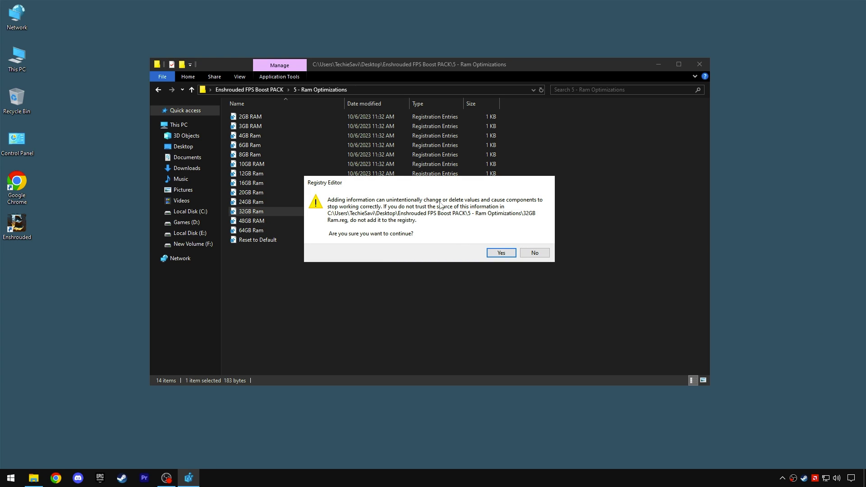
left_click(501, 252)
left_click(533, 238)
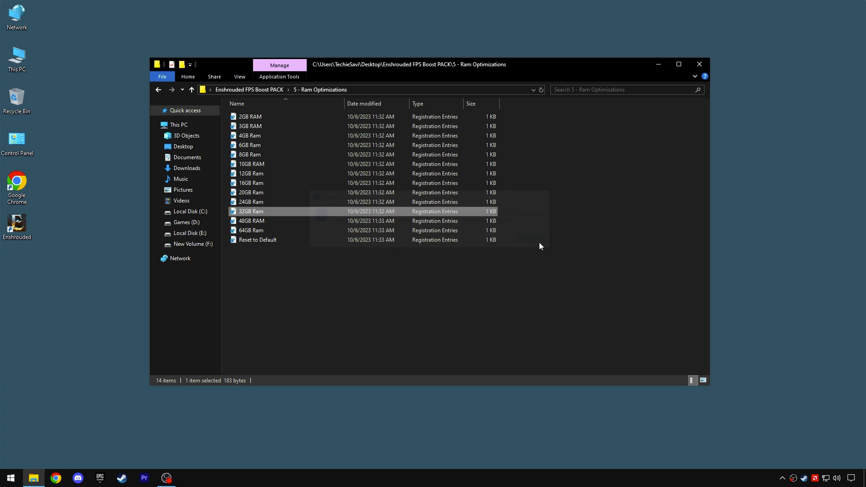
left_click(267, 89)
left_click_drag(318, 184, 332, 115)
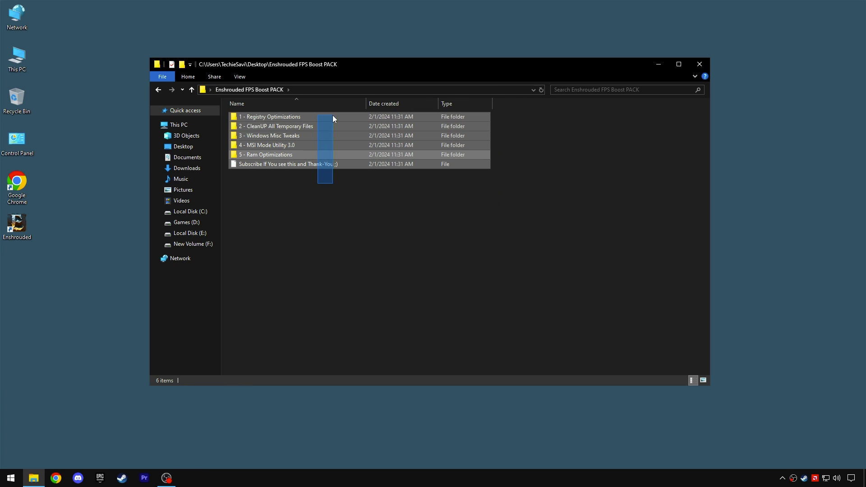
left_click(339, 206)
left_click(701, 64)
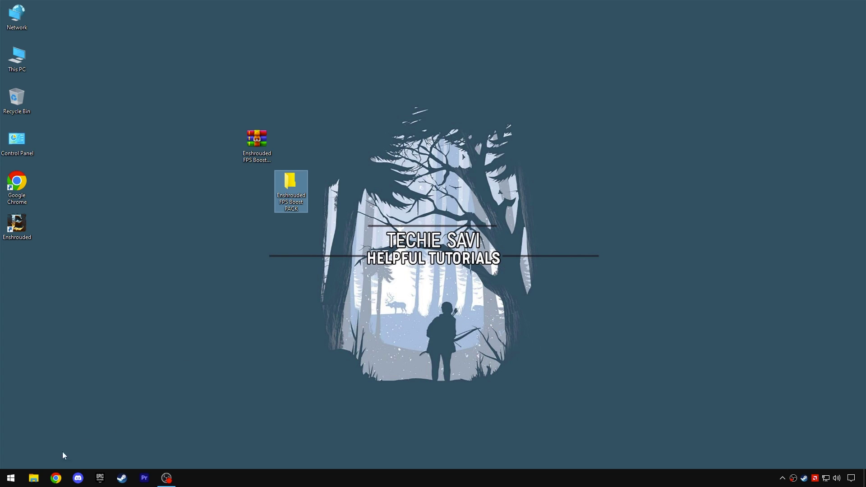
Open System Configuration by running Msconfig
right_click(11, 478)
left_click(28, 437)
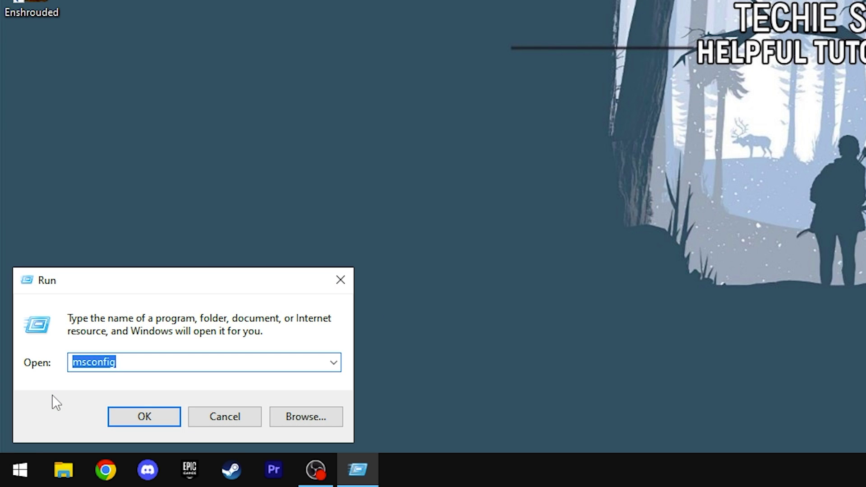
type("Ms")
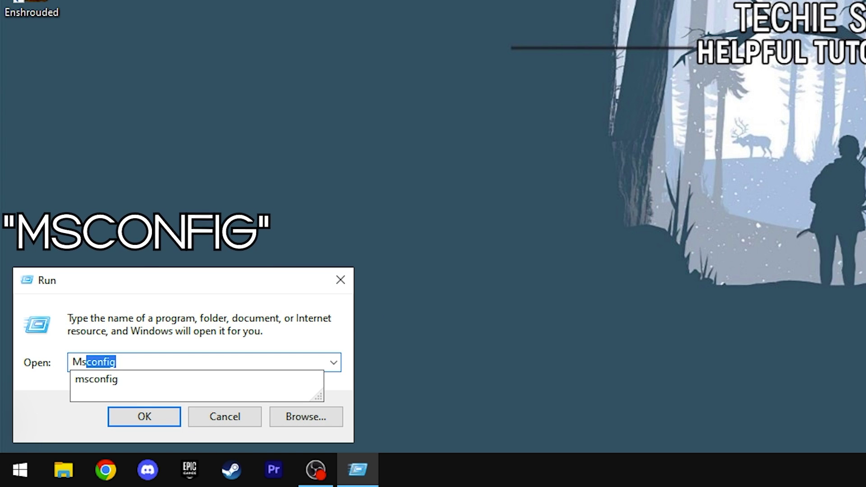
type("confi")
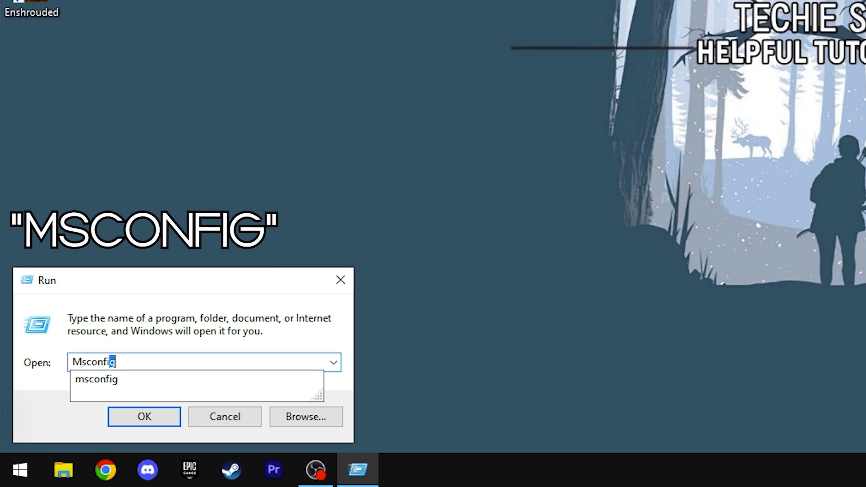
type("g")
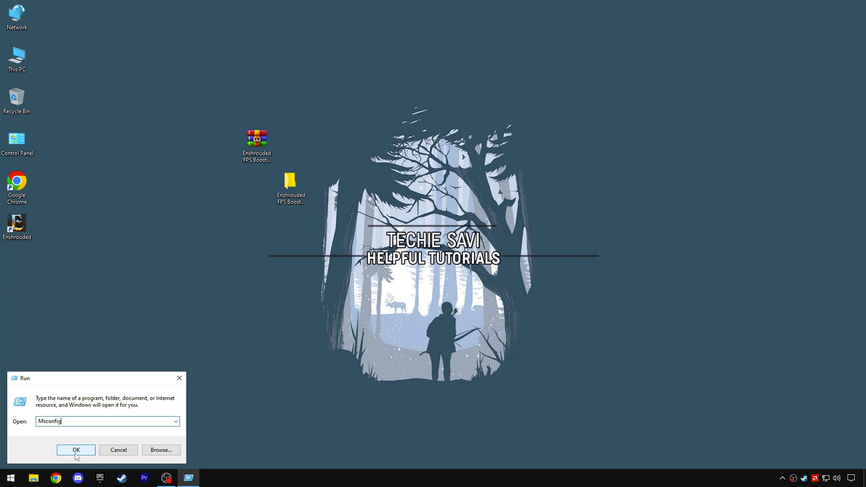
left_click(76, 450)
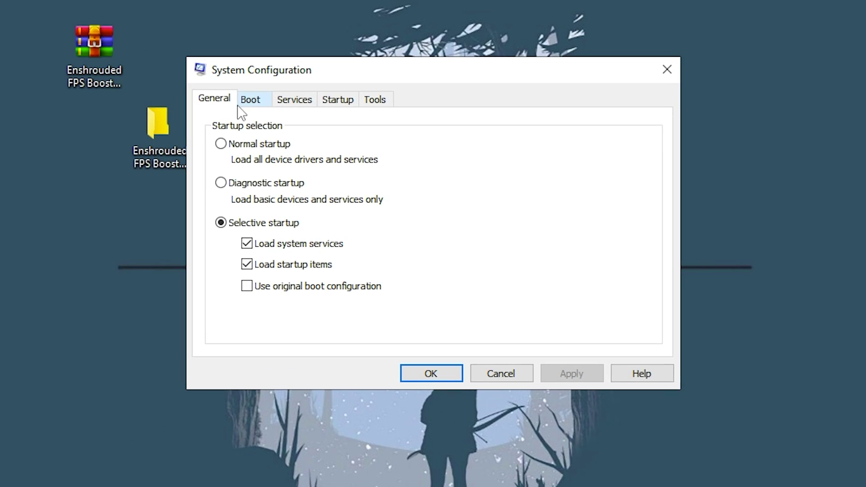
Show the list of services in System Configuration with all Microsoft services hidden
left_click(339, 166)
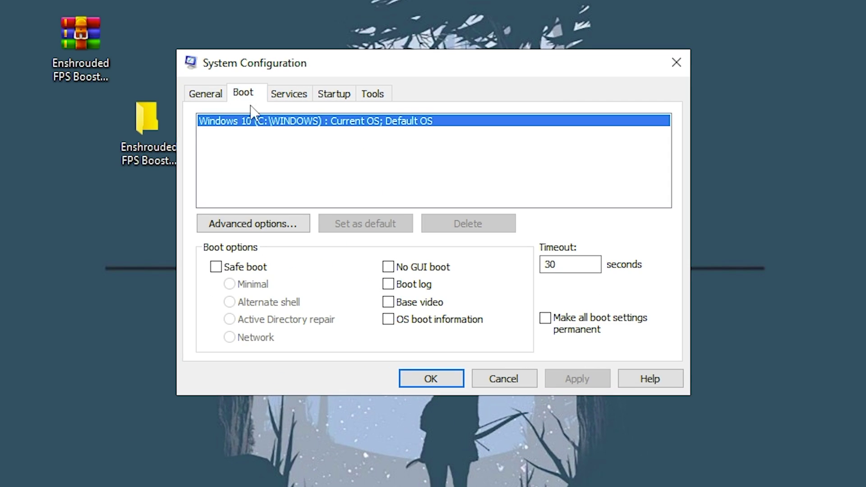
left_click(289, 93)
left_click(197, 346)
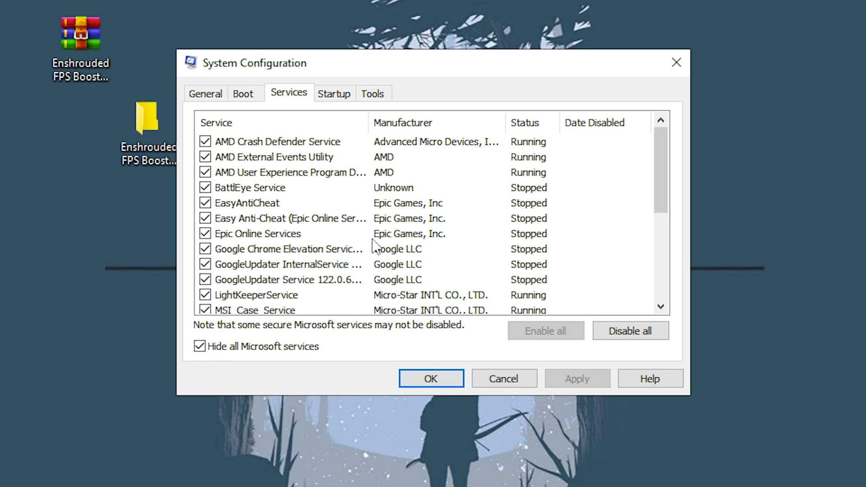
Disable the Radmin VPN Control, Remote Packet Capture Protocol, QMEmulatorService, Epic Online Services, Google Chrome Elevation and GoogleUpdater services
left_click_drag(659, 164, 658, 249)
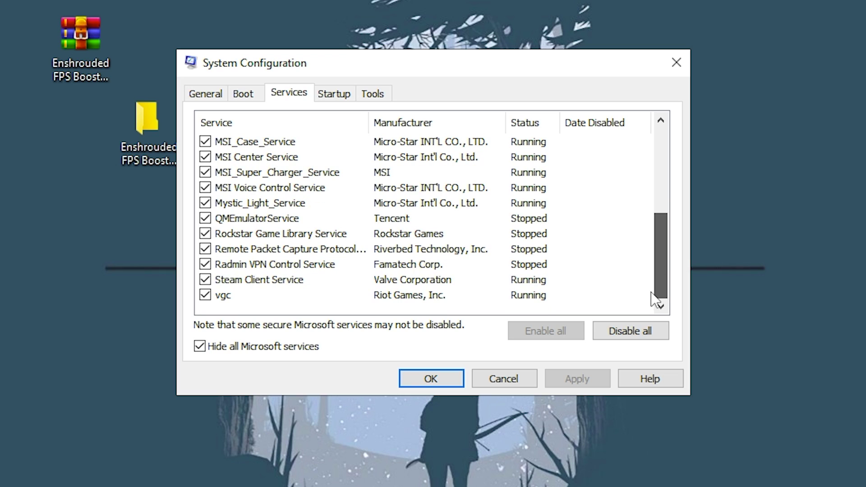
left_click(205, 264)
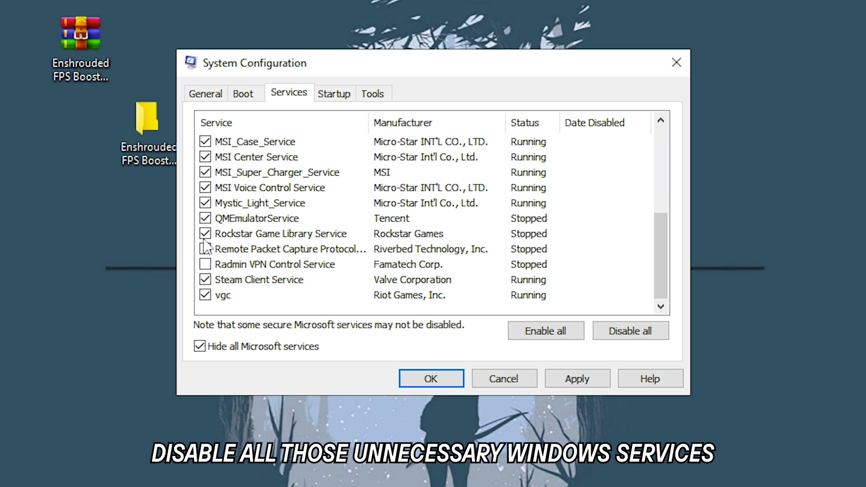
scroll(205, 266, "up", 2)
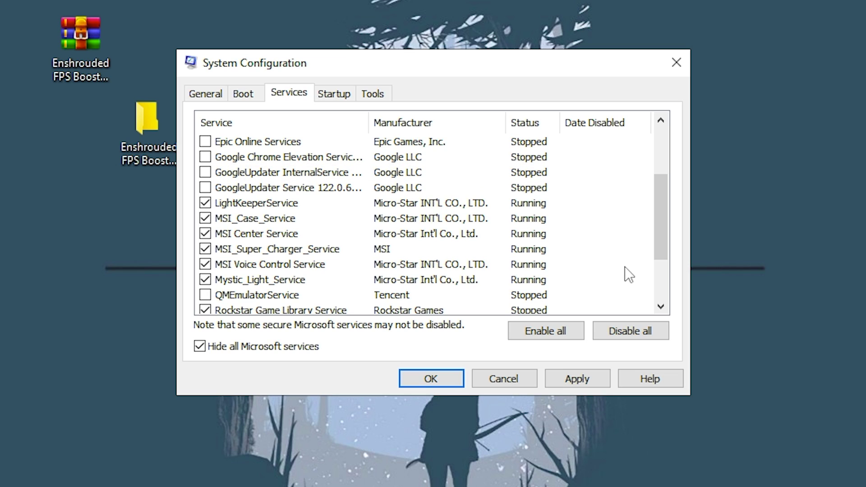
left_click_drag(659, 250, 662, 135)
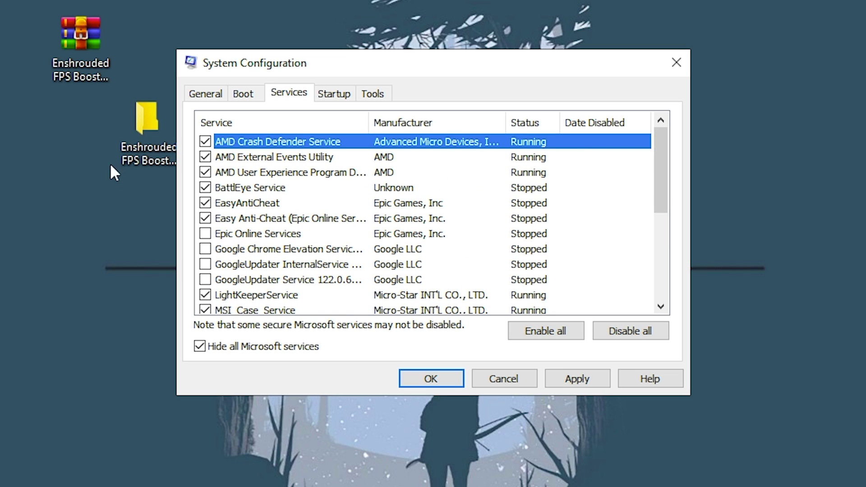
left_click(205, 172)
left_click_drag(659, 185, 643, 318)
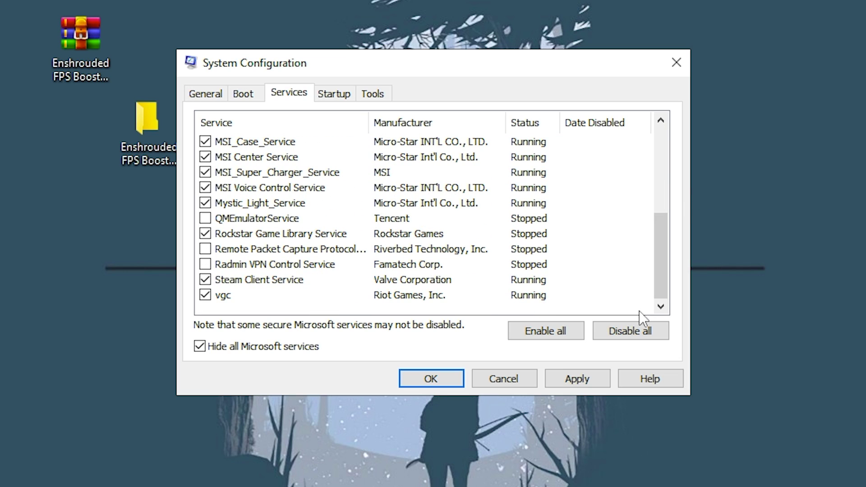
Apply the service changes and close System Configuration
left_click(569, 379)
left_click_drag(661, 271, 658, 178)
left_click(428, 378)
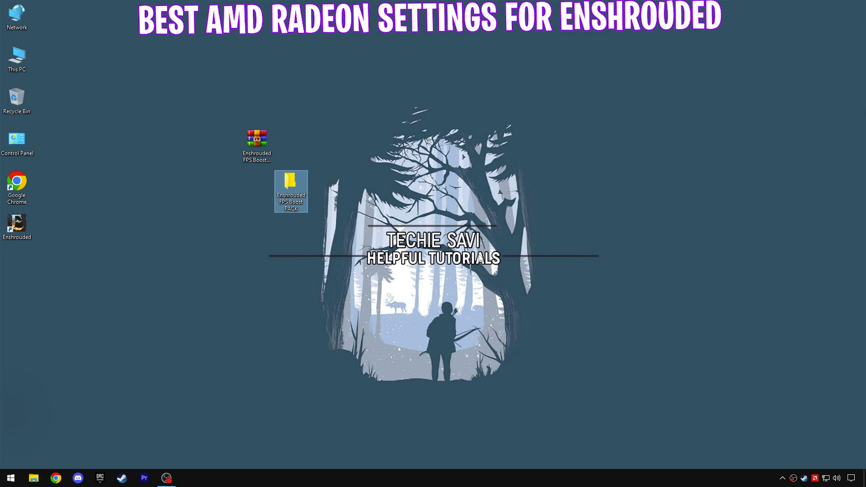
Open AMD Software: Adrenalin Edition from the desktop and open the enshrouded game profile
right_click(400, 166)
left_click(439, 173)
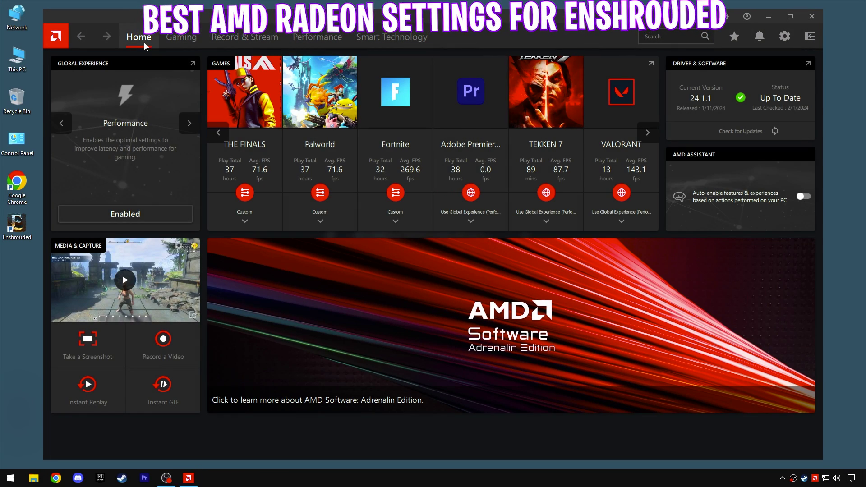
left_click(169, 43)
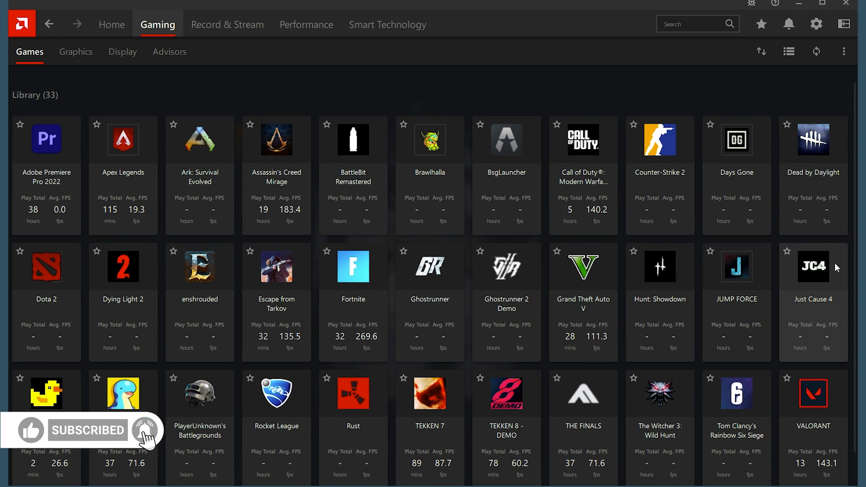
scroll(848, 282, "down", 1)
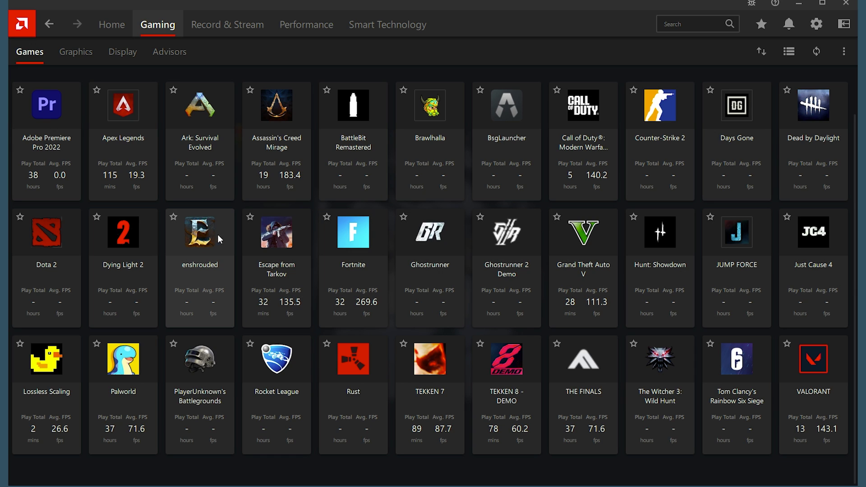
left_click(202, 244)
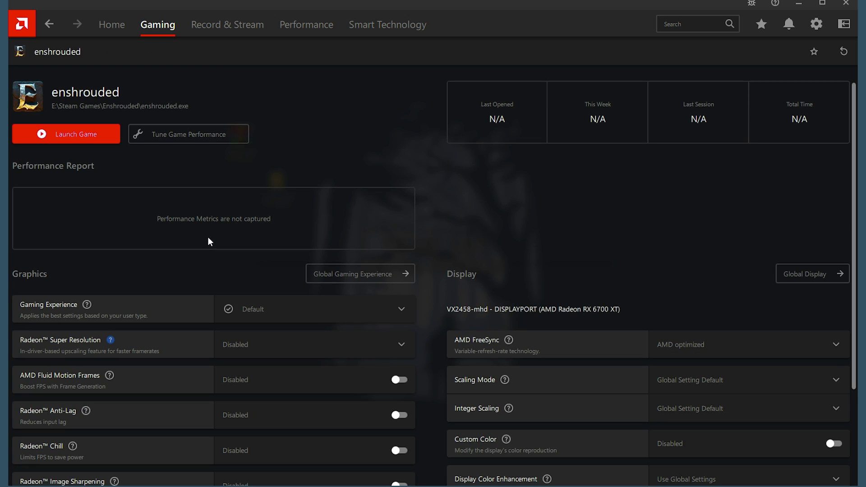
Apply the global Performance experience to enshrouded, with Radeon Super Resolution, AMD Fluid Motion Frames and Radeon Anti-Lag enabled
scroll(677, 266, "down", 3)
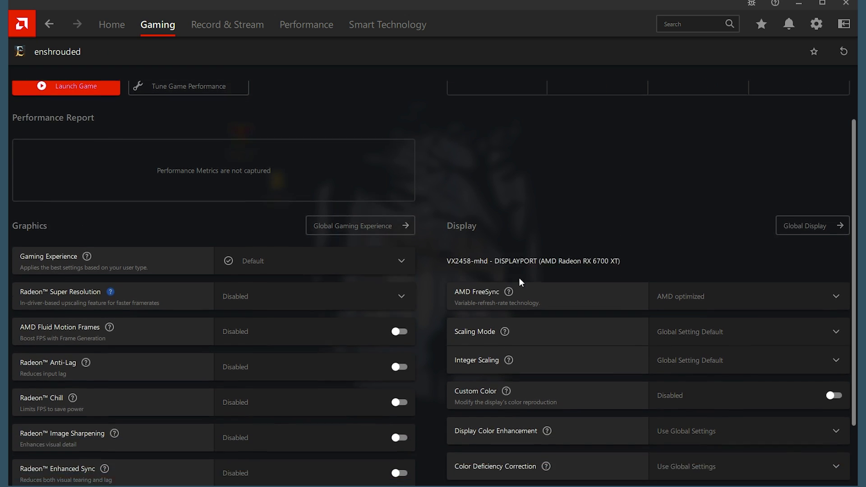
left_click(266, 220)
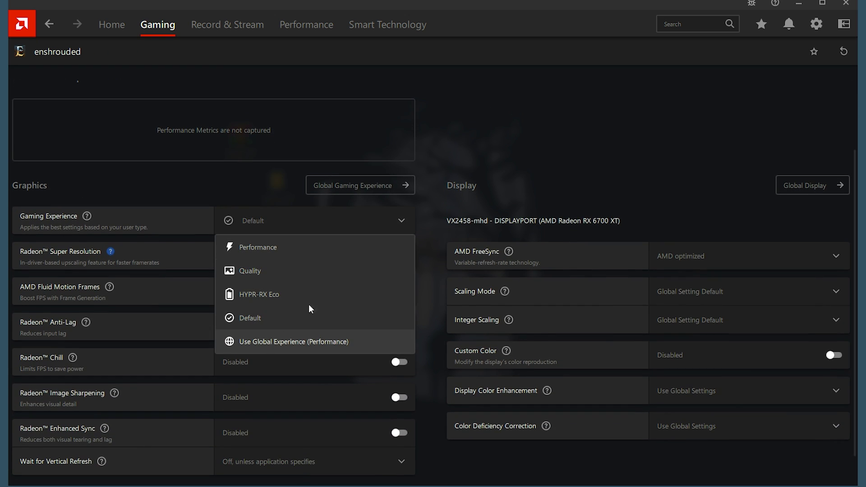
left_click(294, 342)
scroll(280, 251, "down", 2)
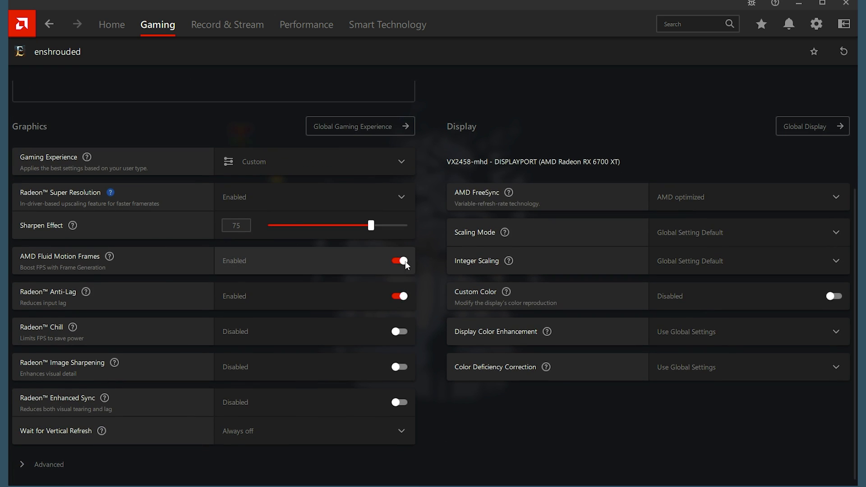
left_click(395, 297)
left_click(396, 297)
scroll(375, 302, "down", 1)
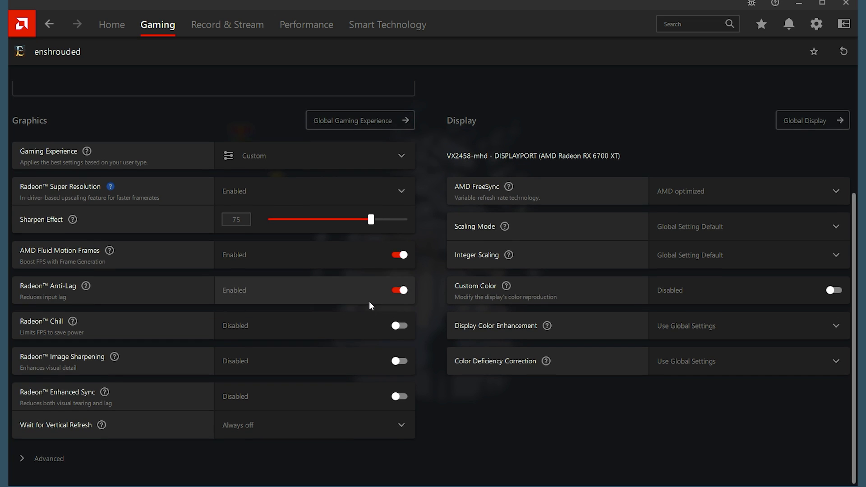
Set Wait for Vertical Refresh to Always off and expand the Advanced graphics settings
left_click(255, 420)
left_click(253, 406)
left_click(149, 457)
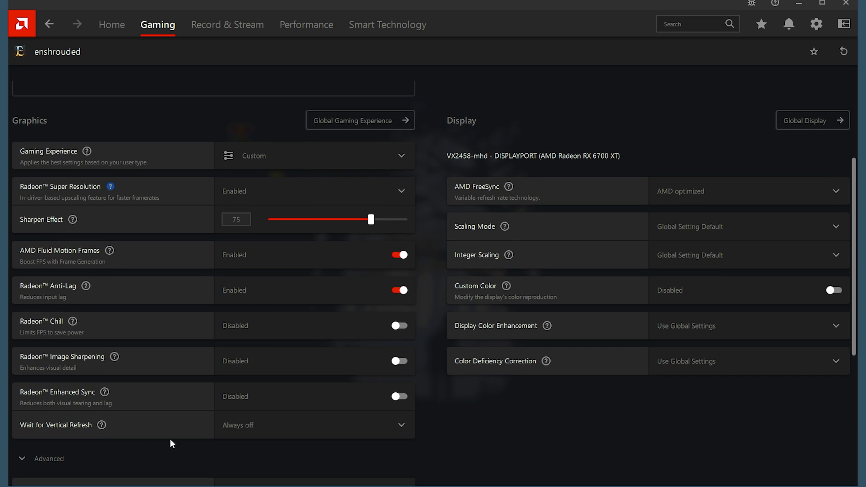
left_click_drag(851, 334, 841, 455)
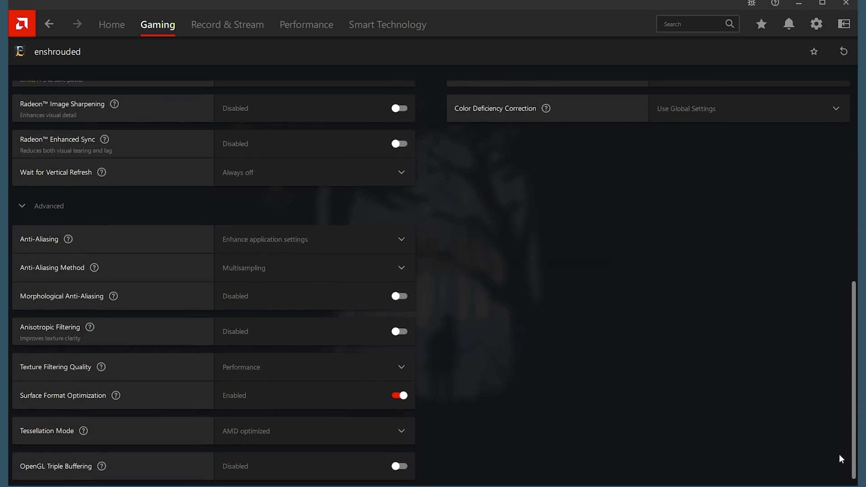
Set Anti-Aliasing to Use application settings and Anti-Aliasing Method to Multisampling
left_click(323, 230)
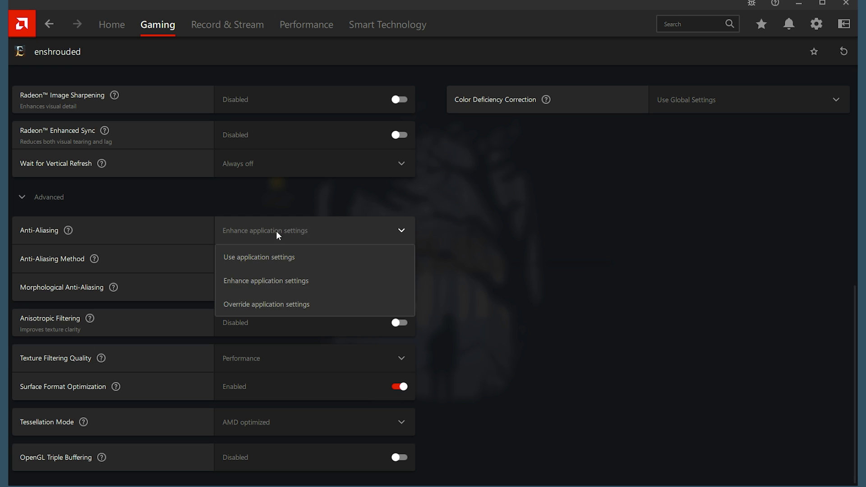
left_click(245, 263)
left_click(246, 263)
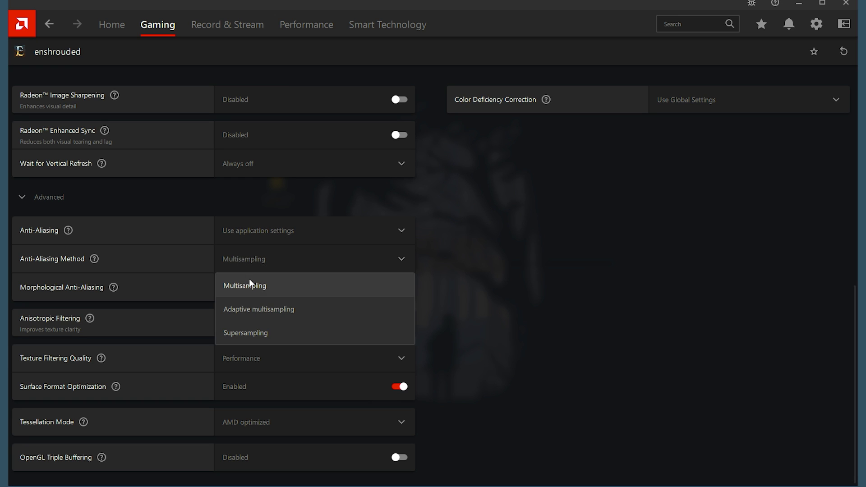
left_click(250, 280)
Set Texture Filtering Quality to Performance with Surface Format Optimization enabled, and close AMD Software
left_click(266, 356)
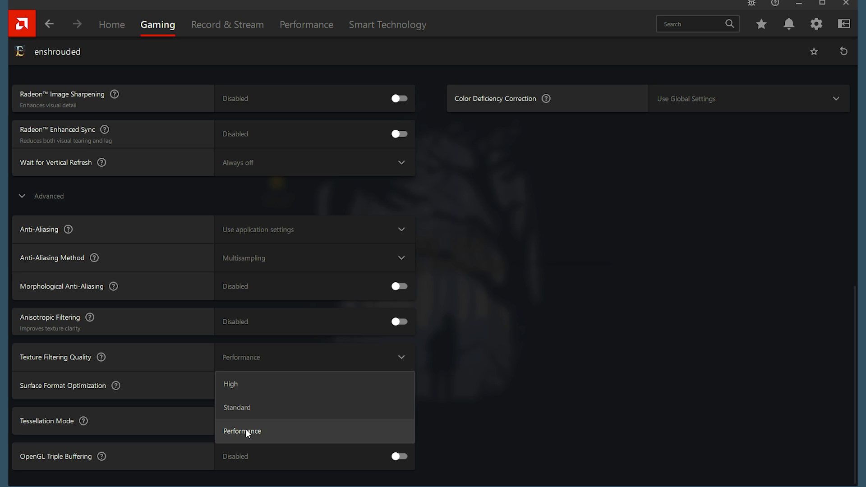
left_click(246, 429)
left_click(400, 386)
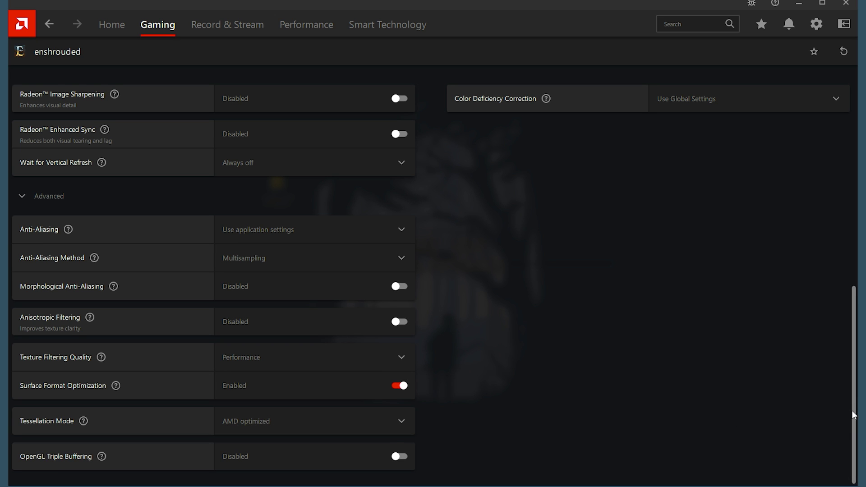
scroll(852, 410, "up", 6)
scroll(851, 411, "up", 3)
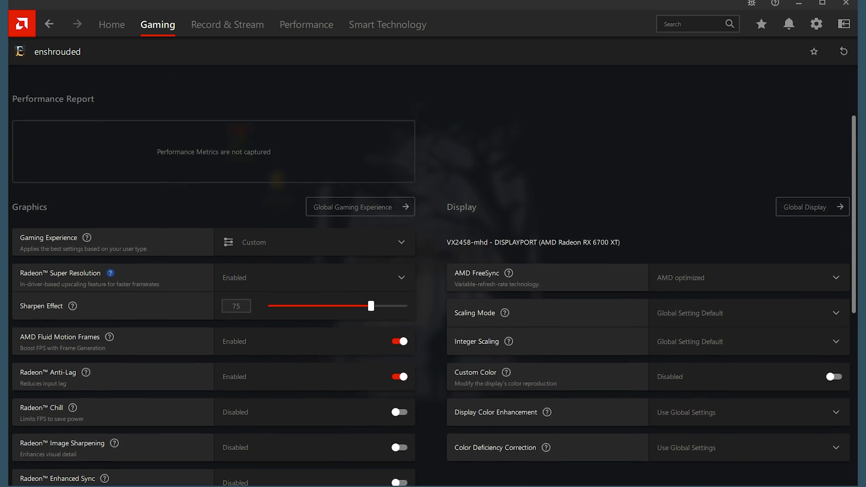
left_click(847, 5)
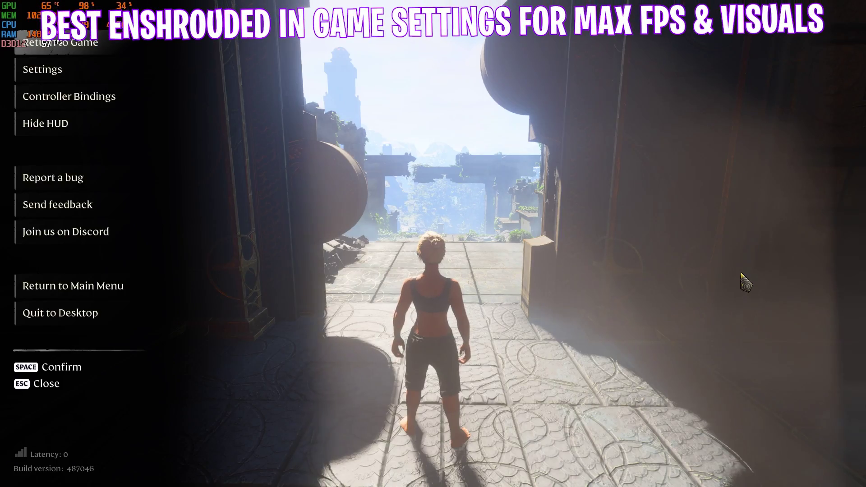
In Enshrouded's display settings, use the 1920 × 1080 (Native) resolution, turn V-Sync off and raise Field of View to about 70% of its slider
left_click(49, 68)
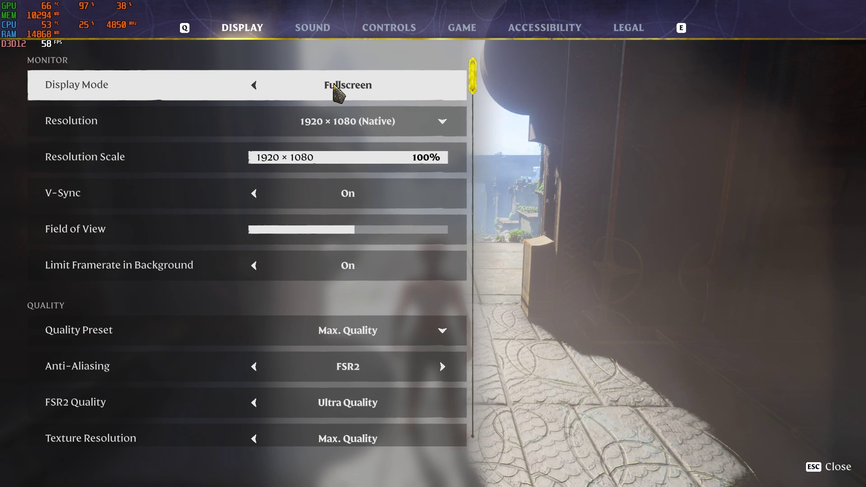
left_click(368, 129)
left_click(372, 152)
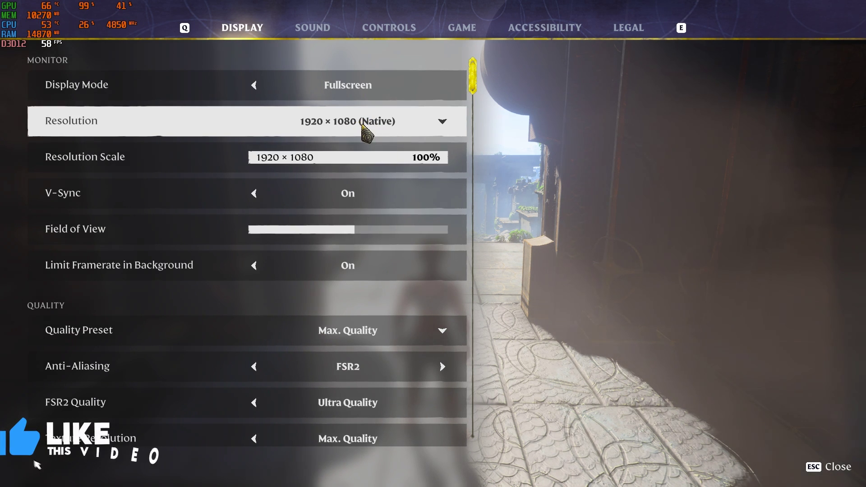
left_click(253, 193)
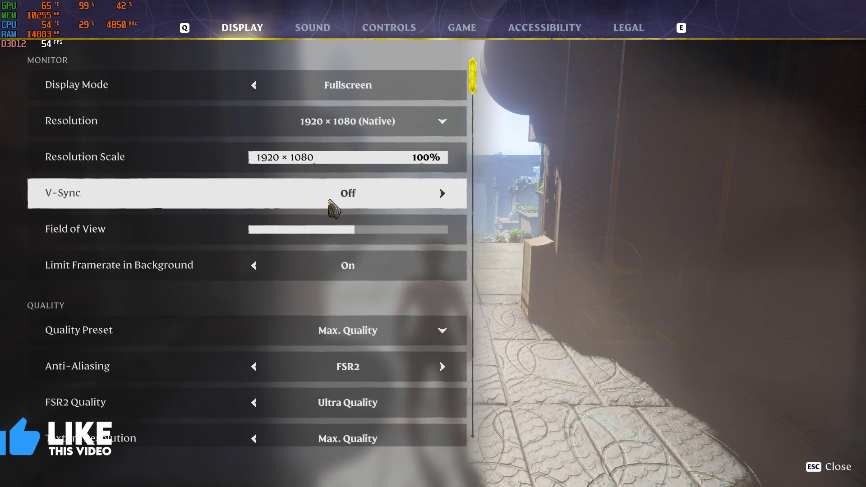
left_click_drag(348, 232, 391, 234)
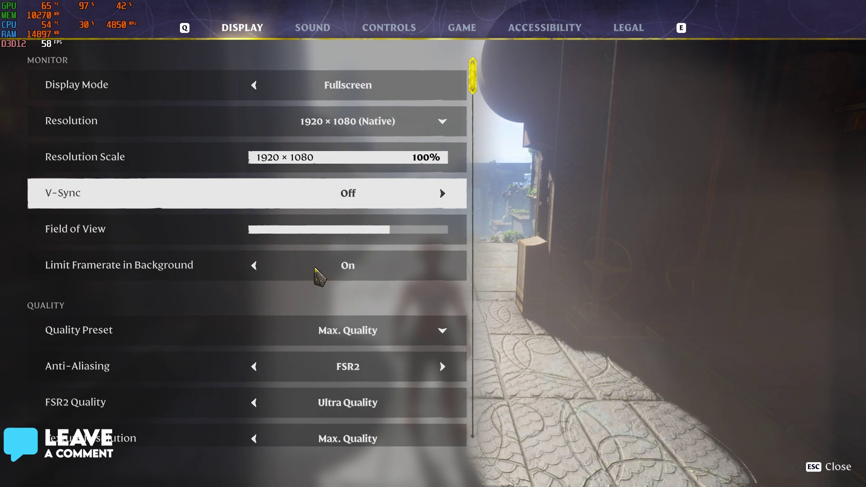
Set the Quality Preset to Custom and Anti-Aliasing to FSR2
scroll(348, 271, "down", 3)
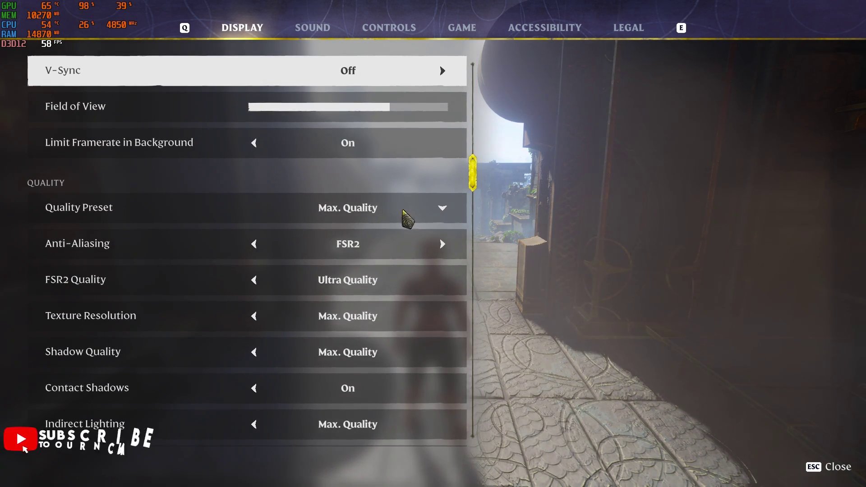
left_click(403, 210)
scroll(375, 352, "down", 1)
left_click(368, 362)
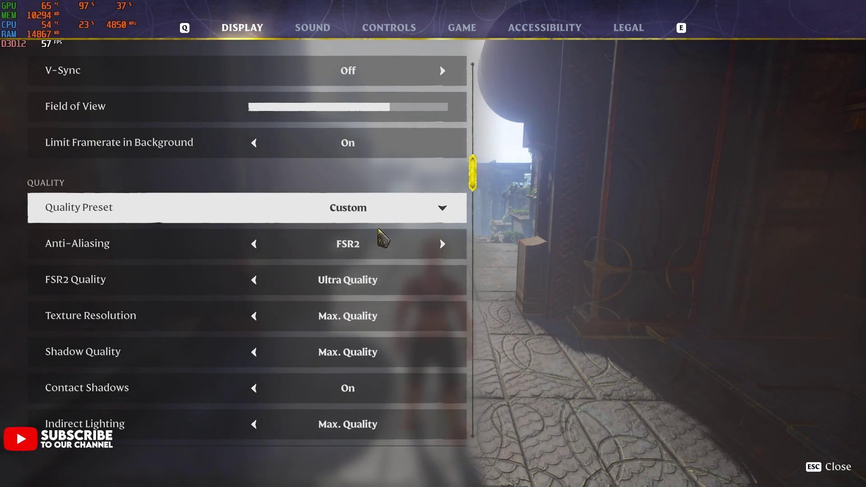
left_click(254, 244)
left_click(442, 244)
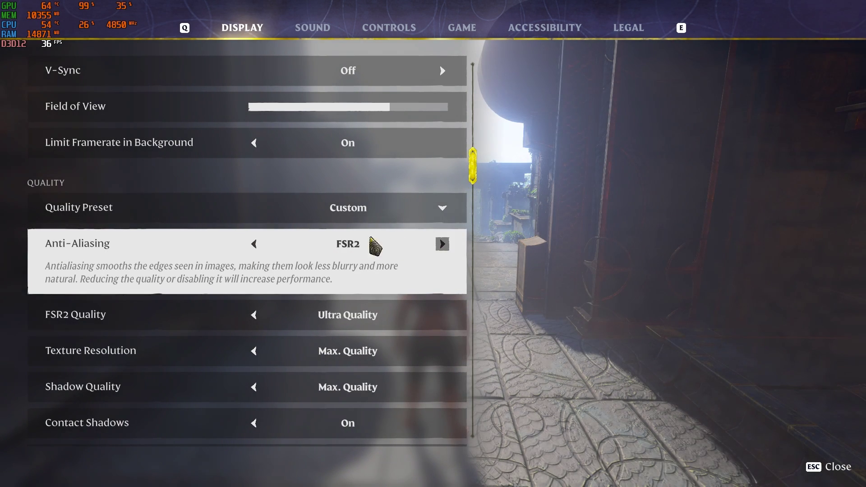
Set FSR2 Quality to Balance, trying the Performance option first
scroll(329, 304, "down", 2)
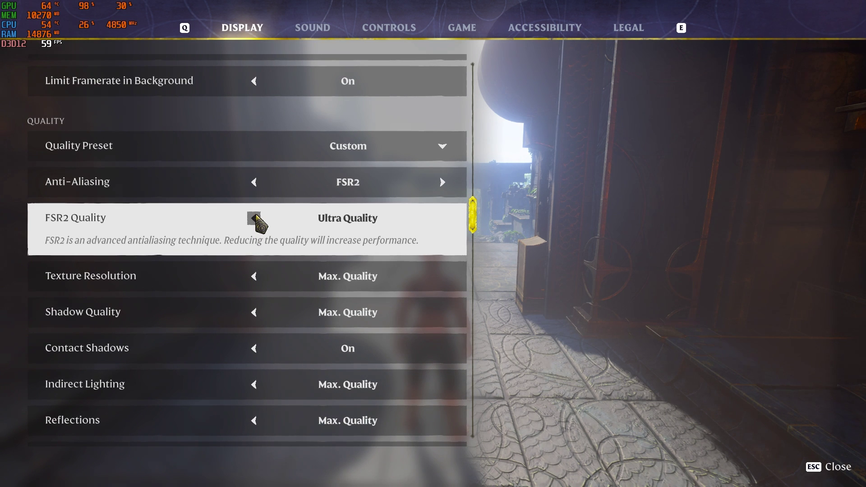
left_click(254, 219)
left_click(255, 219)
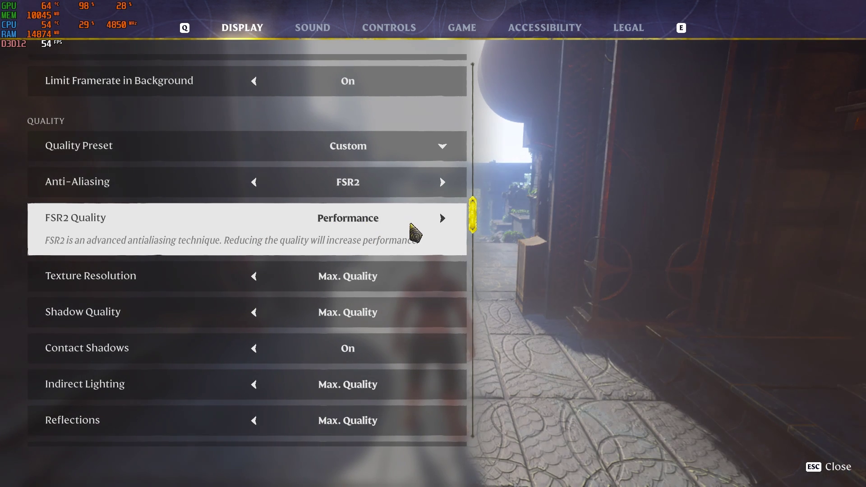
left_click(442, 219)
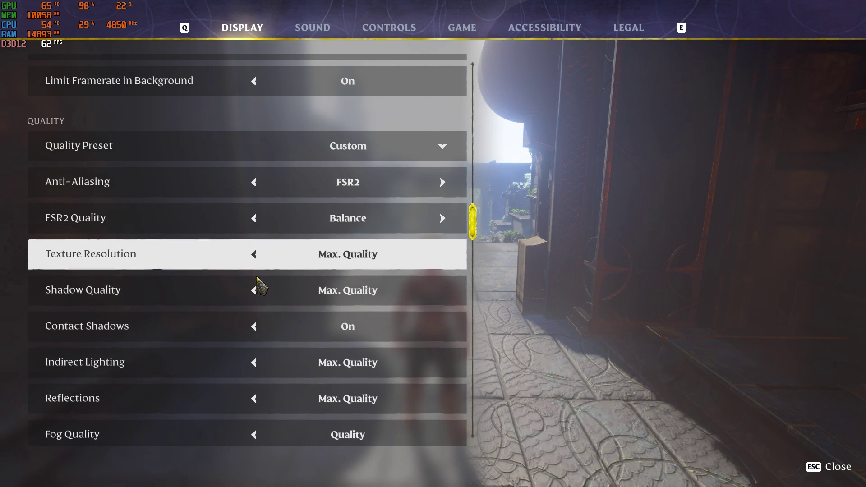
Set both Texture Resolution and Shadow Quality to Balanced
left_click(254, 254)
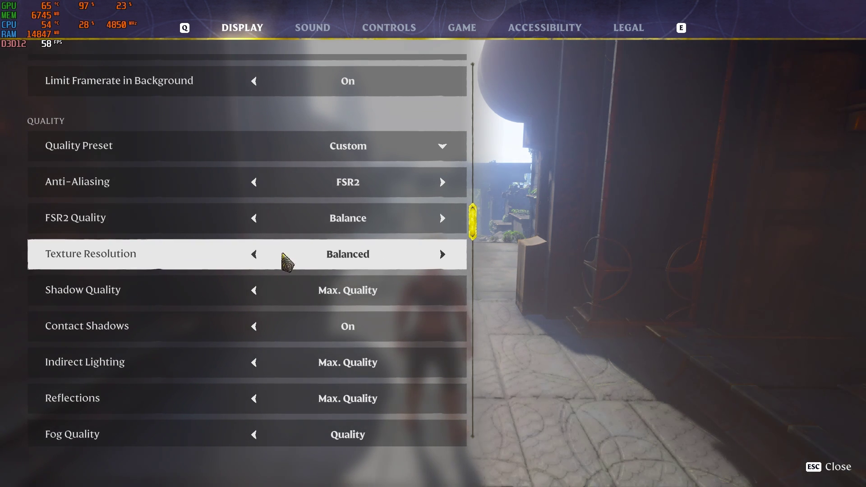
left_click(254, 290)
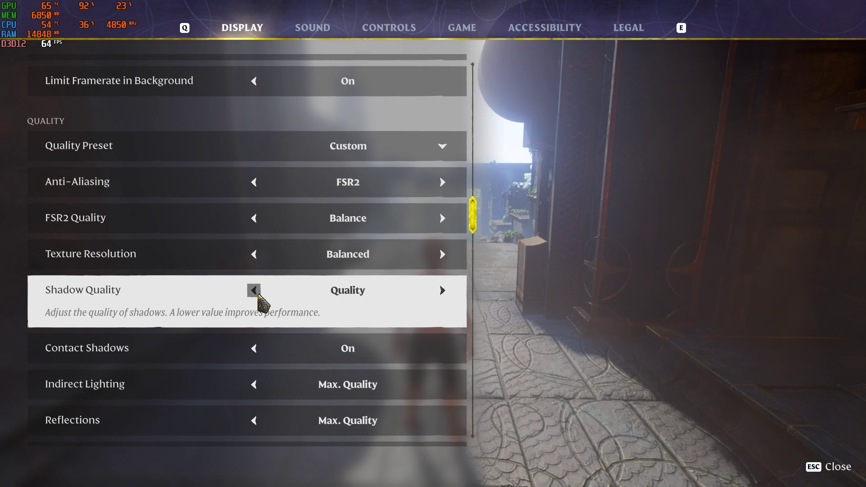
left_click(254, 290)
scroll(361, 296, "down", 2)
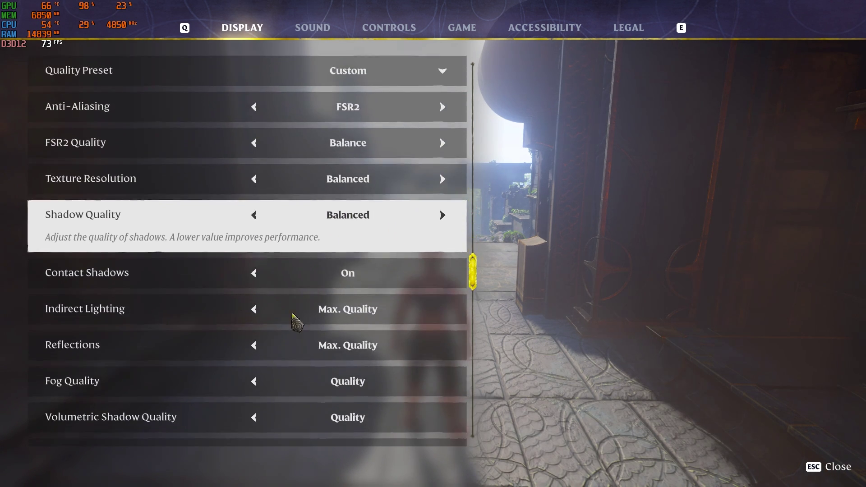
Turn Contact Shadows off and set both Indirect Lighting and Reflections to Balance
left_click(254, 236)
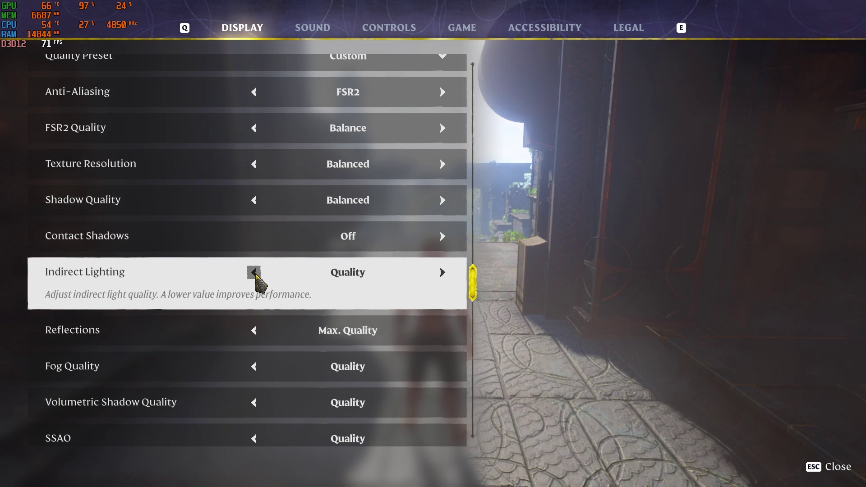
left_click(254, 273)
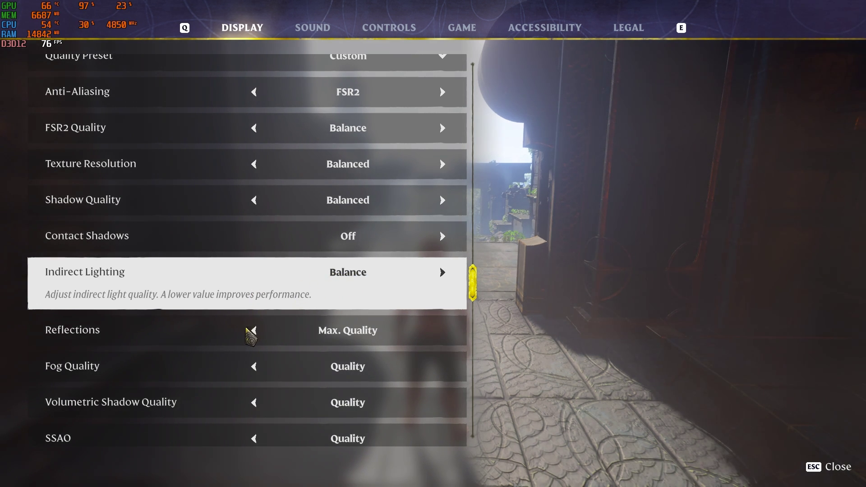
left_click(254, 308)
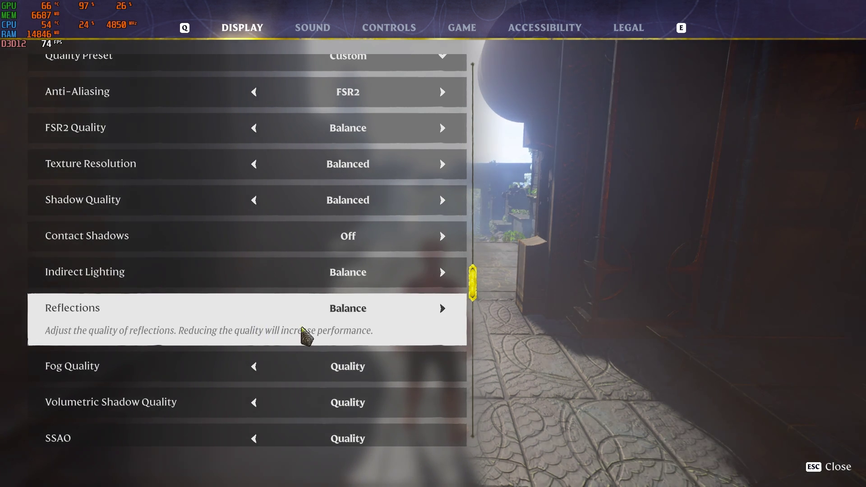
Set both Fog Quality and Volumetric Shadow Quality to Performance
scroll(307, 336, "down", 2)
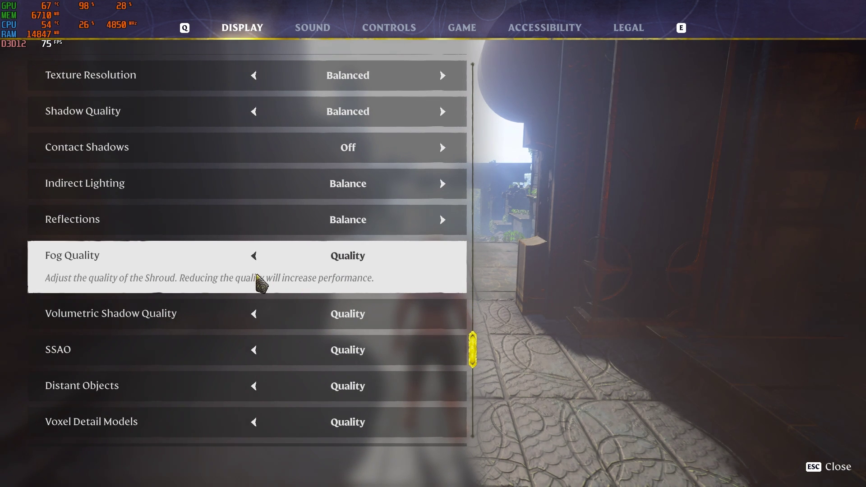
left_click(254, 255)
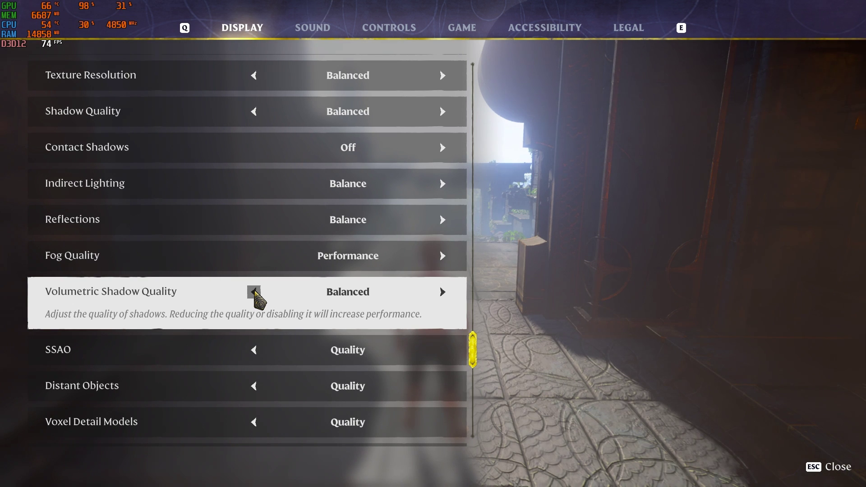
left_click(254, 292)
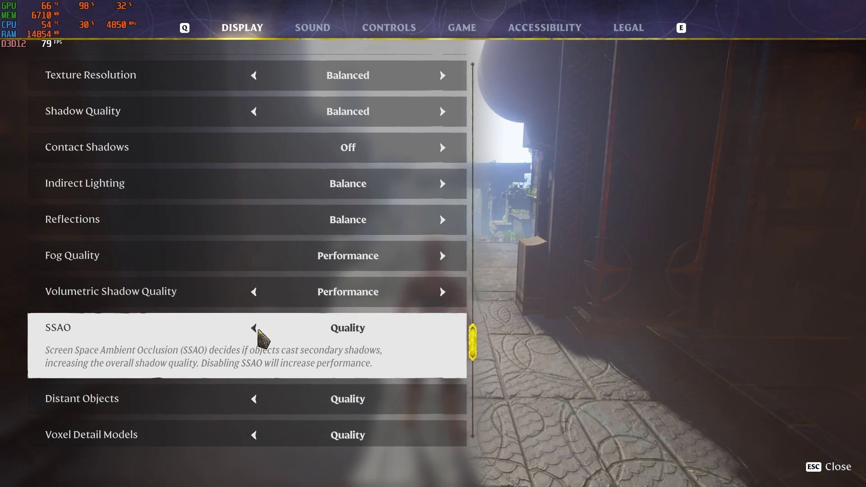
Lower the SSAO setting all the way to Off
left_click(253, 329)
left_click(253, 329)
scroll(298, 315, "down", 1)
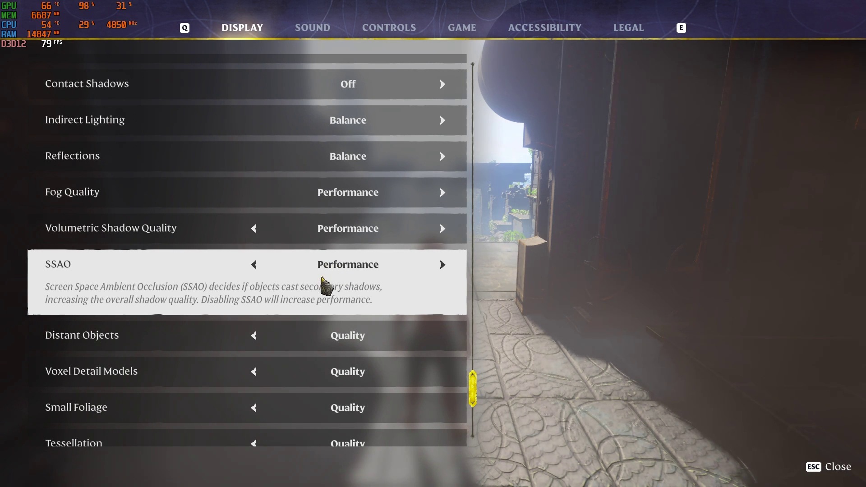
left_click(254, 265)
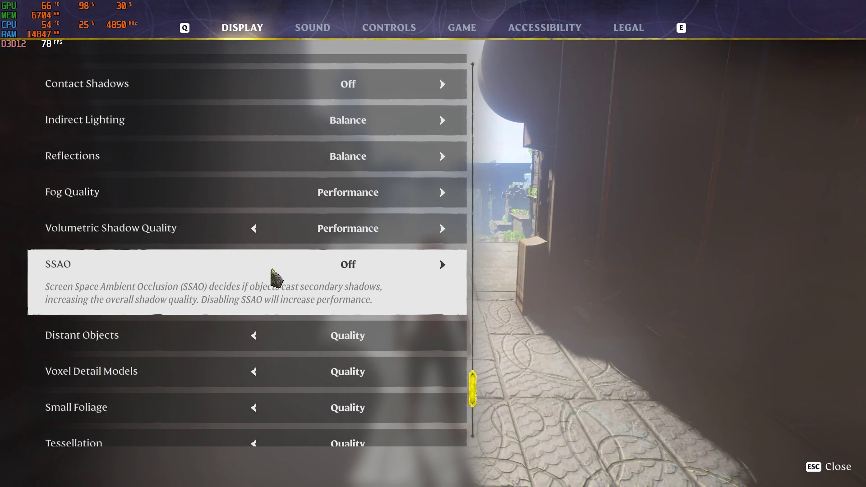
Turn Distant Objects off and set Voxel Detail Models to Performance
scroll(343, 289, "down", 1)
left_click(254, 286)
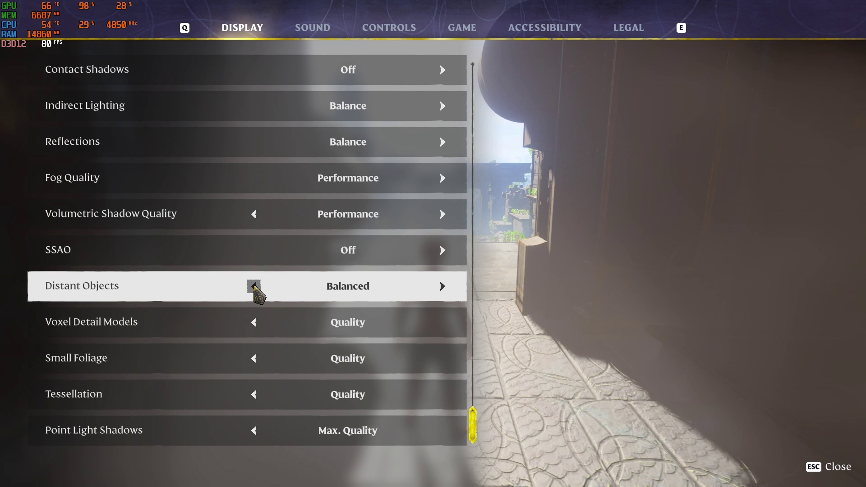
left_click(253, 286)
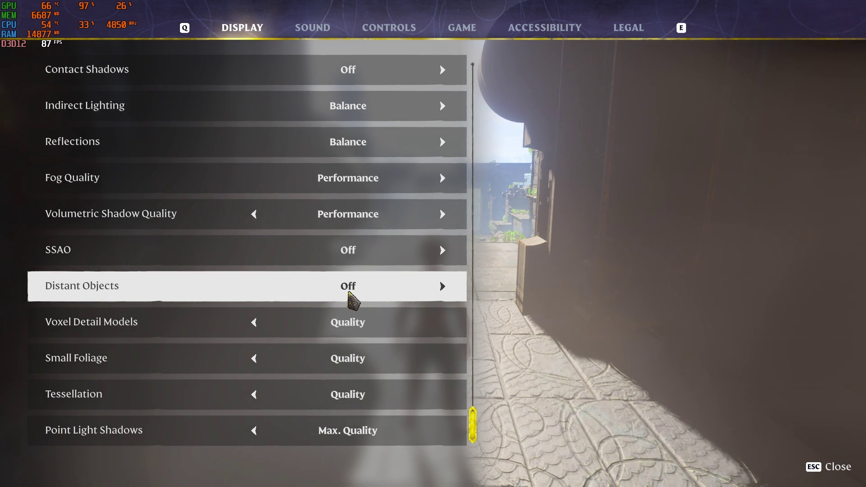
left_click(254, 323)
left_click(254, 323)
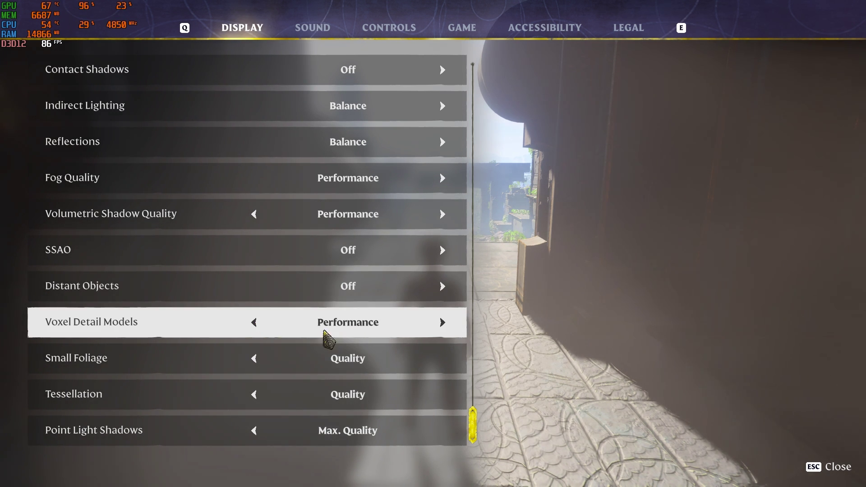
Turn off both Small Foliage and Tessellation in the display settings
left_click(254, 359)
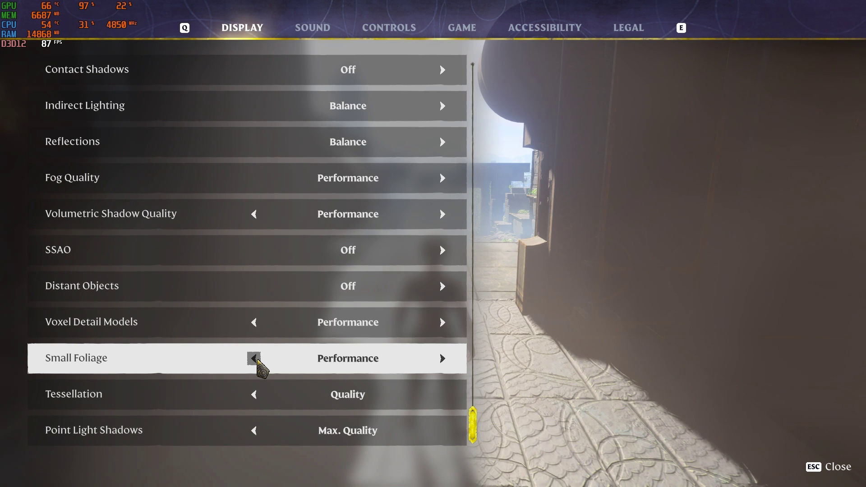
left_click(255, 359)
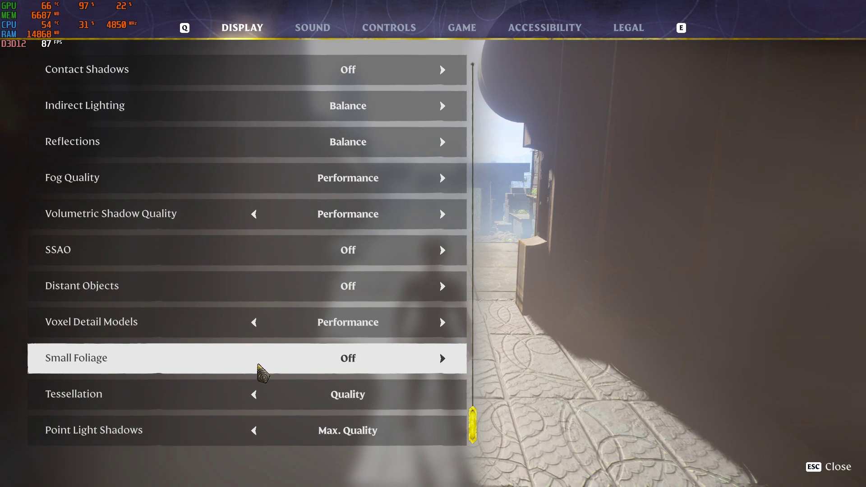
left_click(254, 396)
left_click(253, 396)
left_click(254, 396)
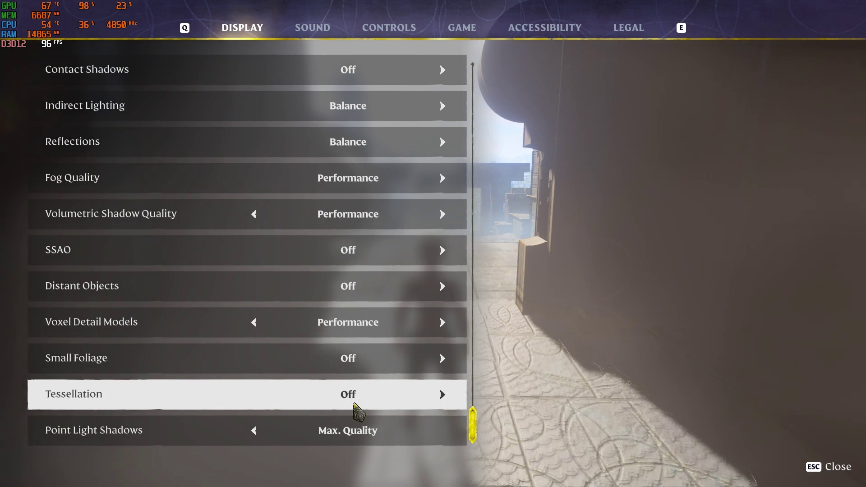
Lower the Point Light Shadows setting all the way to Off
left_click(254, 431)
left_click(254, 431)
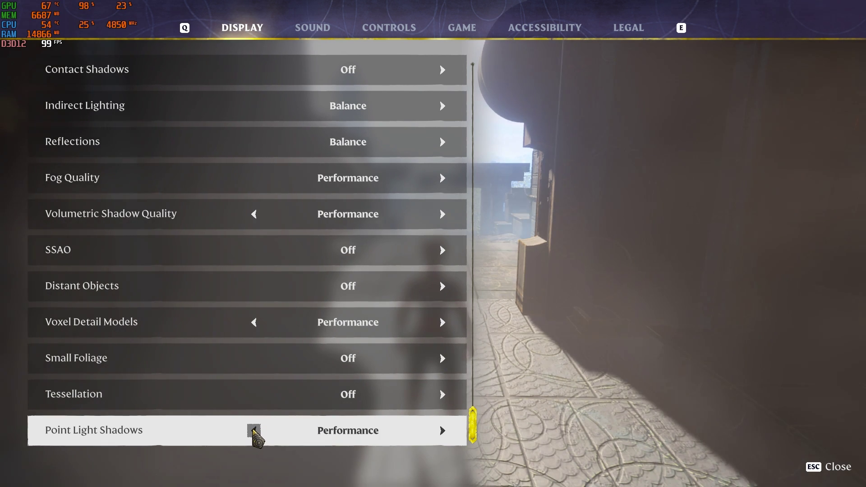
left_click(254, 431)
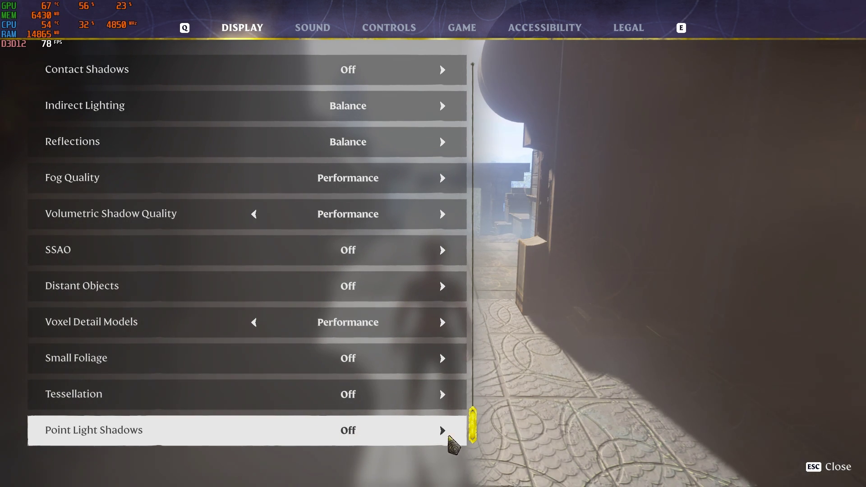